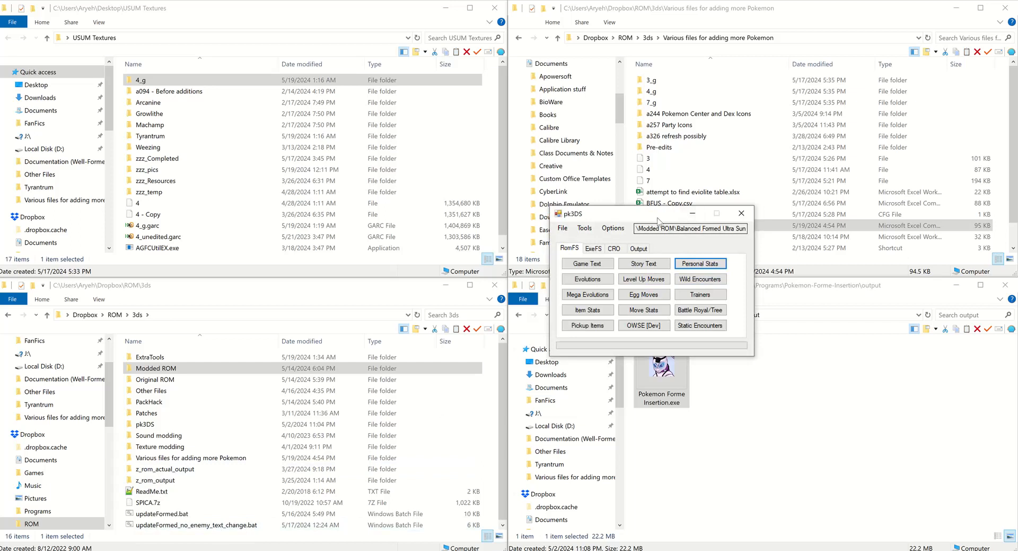
Launch Pokemon Forme Insertion.exe from the output folder and arrange its window beside the pk3DS window
{"action": "left_click_drag", "start_coordinate": [663, 213], "coordinate": [746, 167]}
{"action": "left_click", "coordinate": [656, 374]}
{"action": "double_click", "coordinate": [656, 375]}
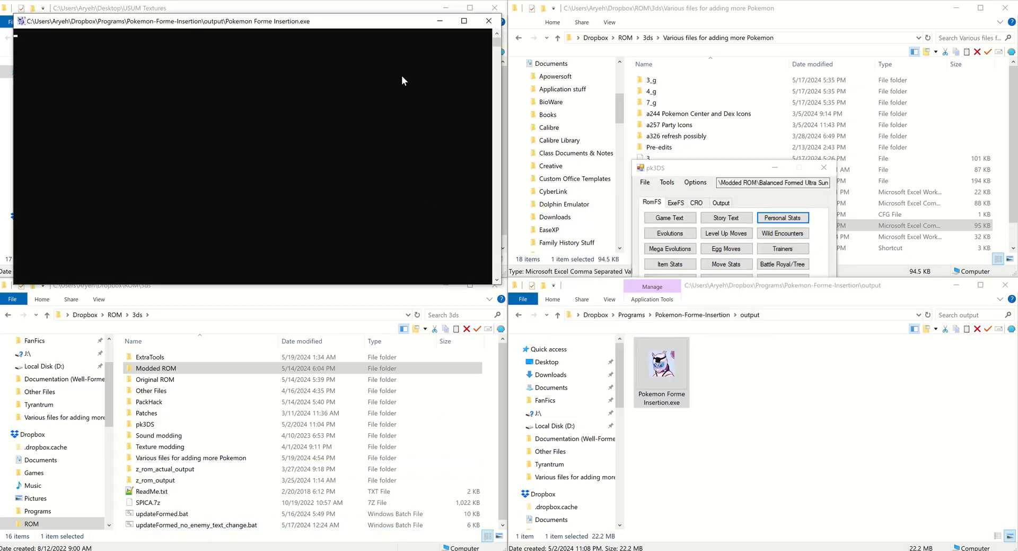
{"action": "left_click_drag", "start_coordinate": [299, 51], "coordinate": [438, 278]}
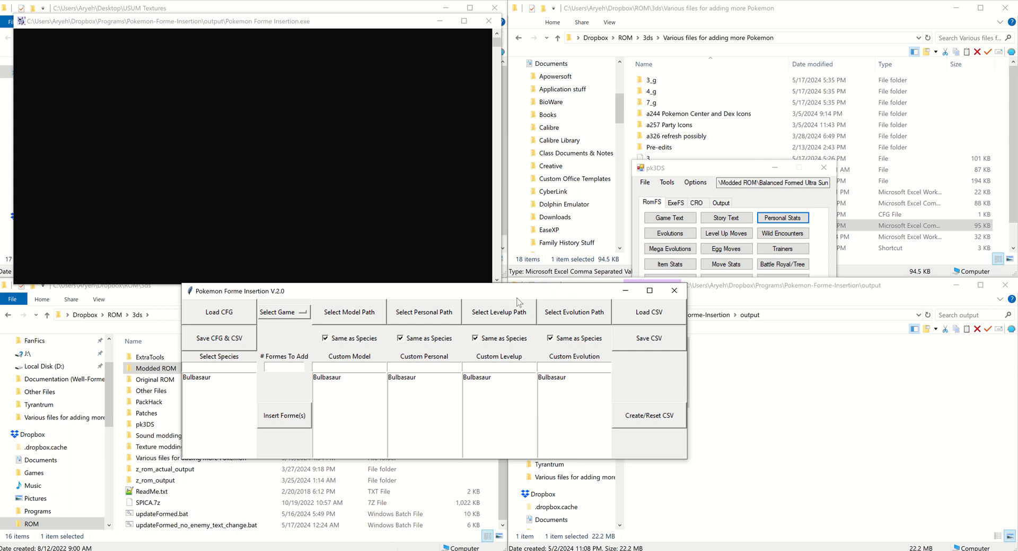
{"action": "left_click_drag", "start_coordinate": [524, 295], "coordinate": [467, 236]}
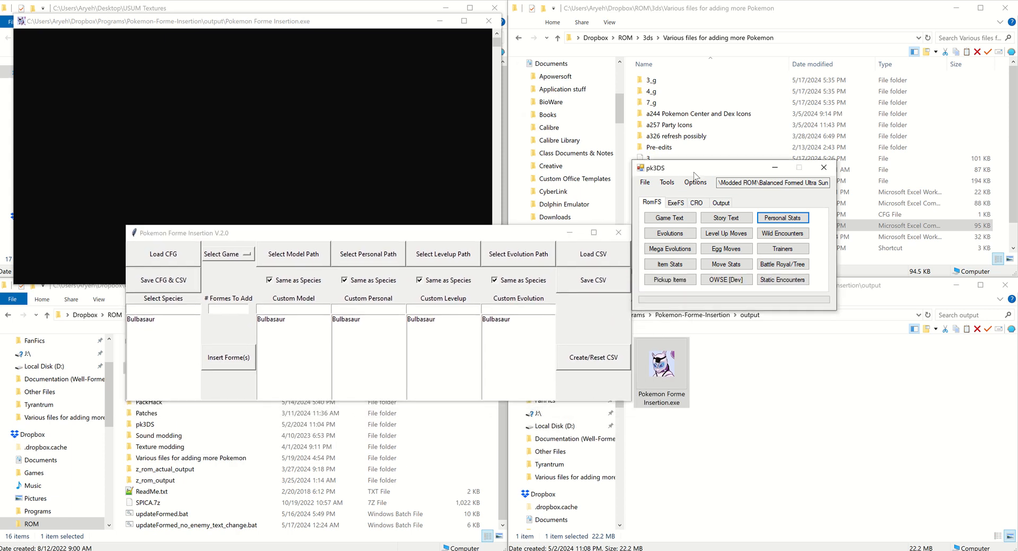
Open the (un)Pack + BCLIM tool in pk3DS and place its window next to the forme insertion window
{"action": "left_click_drag", "start_coordinate": [694, 171], "coordinate": [697, 214]}
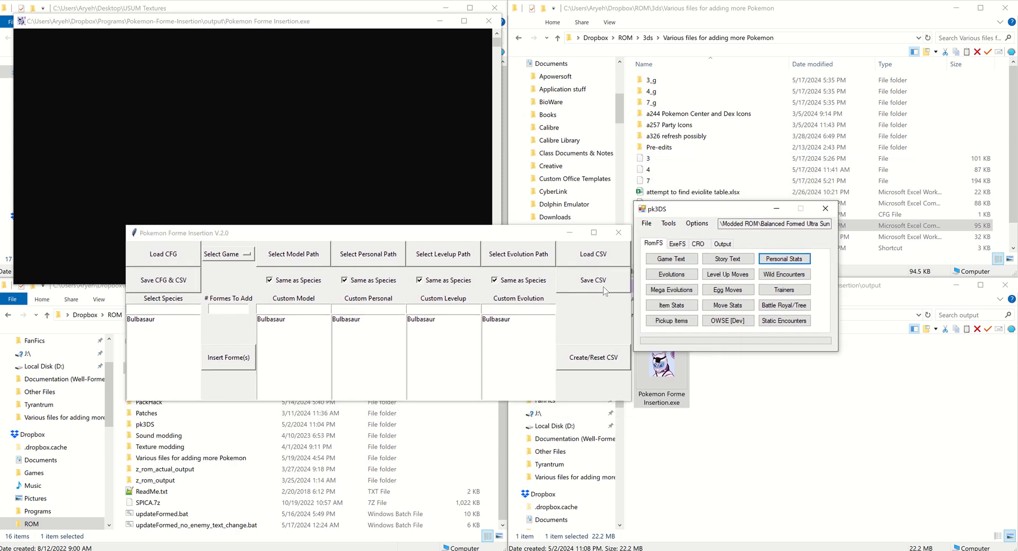
{"action": "left_click", "coordinate": [678, 224]}
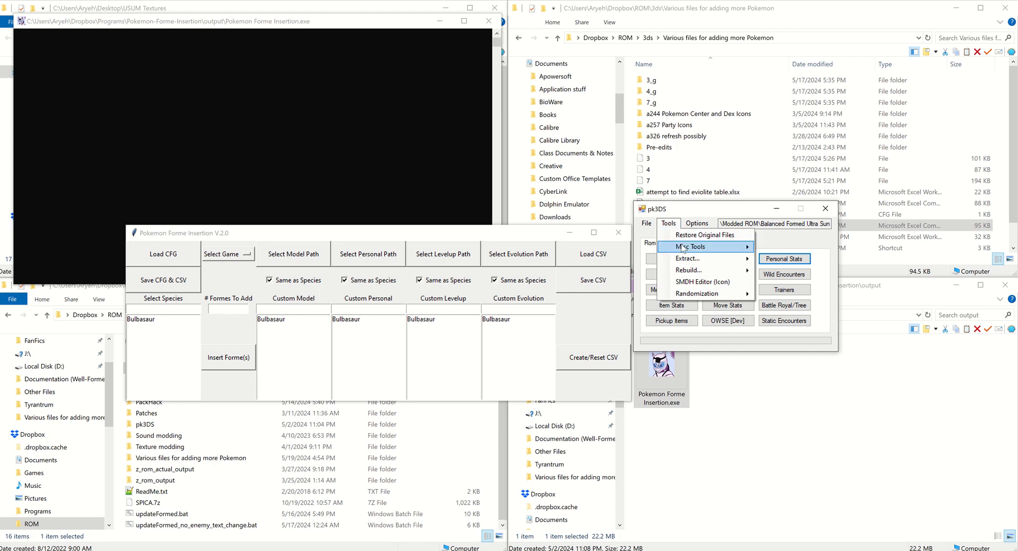
{"action": "mouse_move", "coordinate": [684, 248]}
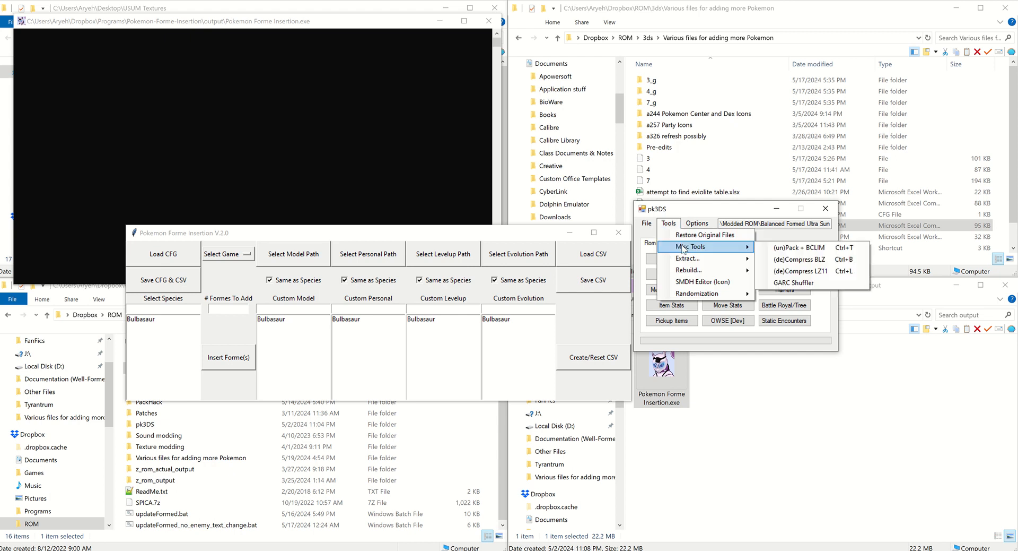
{"action": "left_click", "coordinate": [803, 249]}
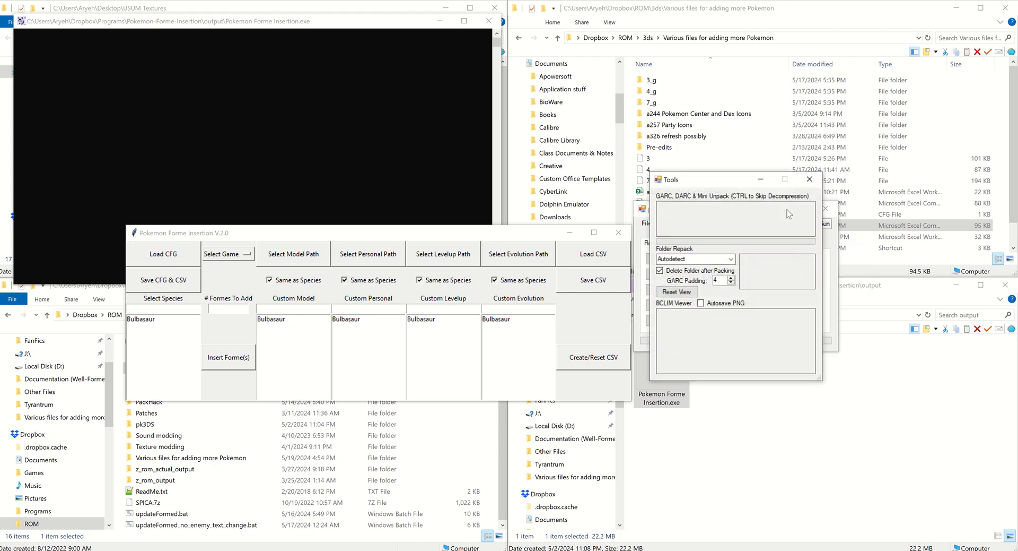
{"action": "left_click_drag", "start_coordinate": [737, 175], "coordinate": [698, 240]}
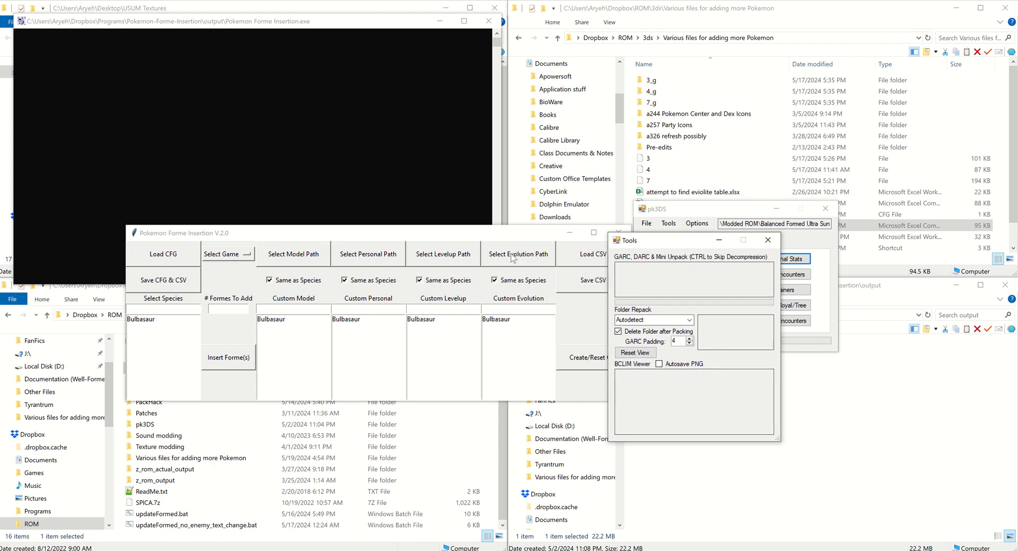
Switch to Pokemon Forme Insertion and set the game to USUM
{"action": "left_click", "coordinate": [507, 237]}
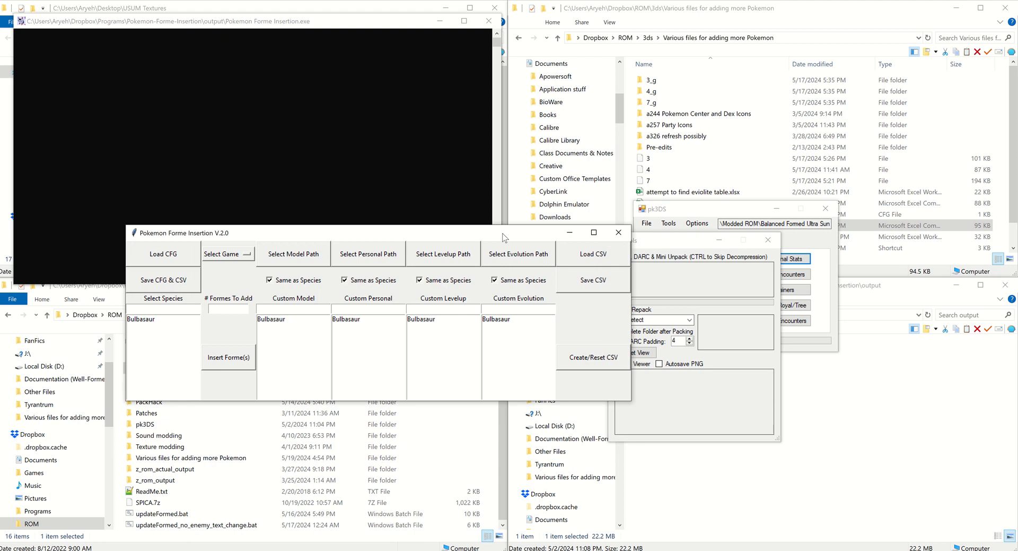
{"action": "left_click", "coordinate": [242, 258]}
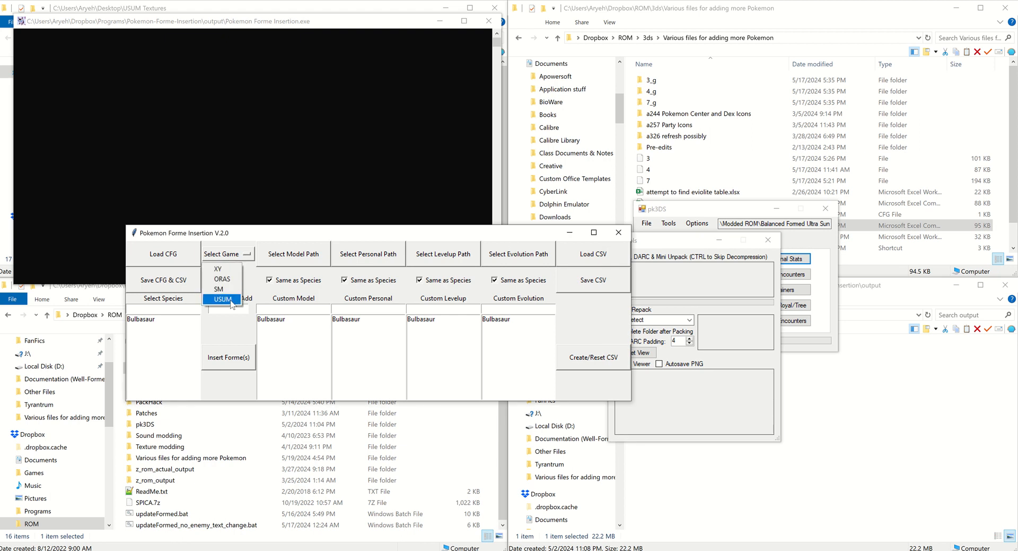
{"action": "left_click", "coordinate": [223, 299]}
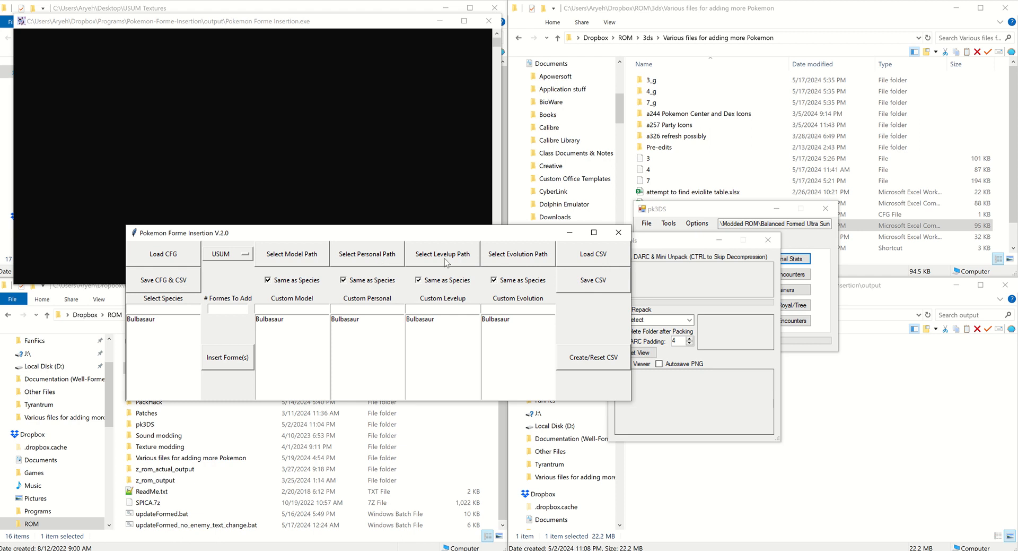
{"action": "left_click", "coordinate": [374, 253]}
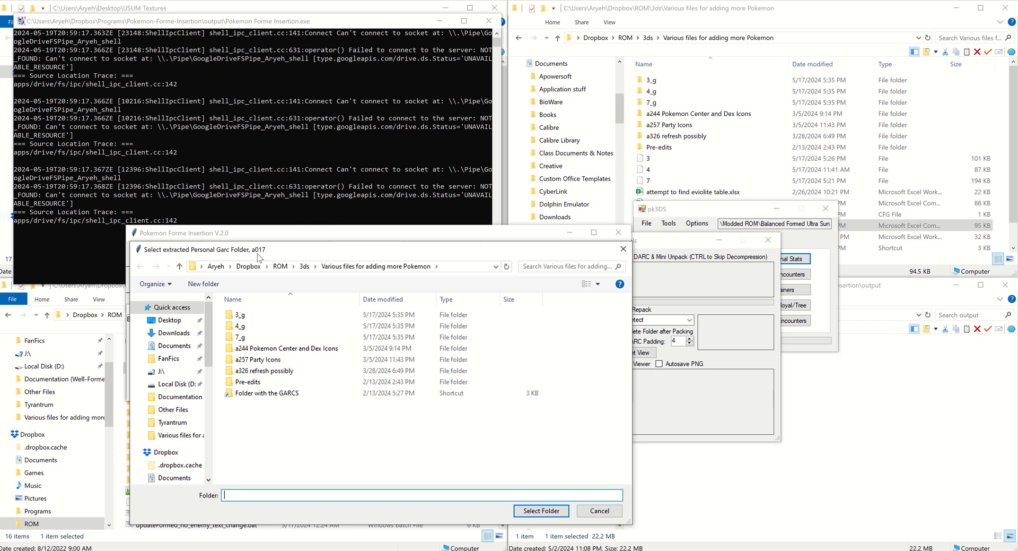
{"action": "left_click_drag", "start_coordinate": [281, 251], "coordinate": [287, 261]}
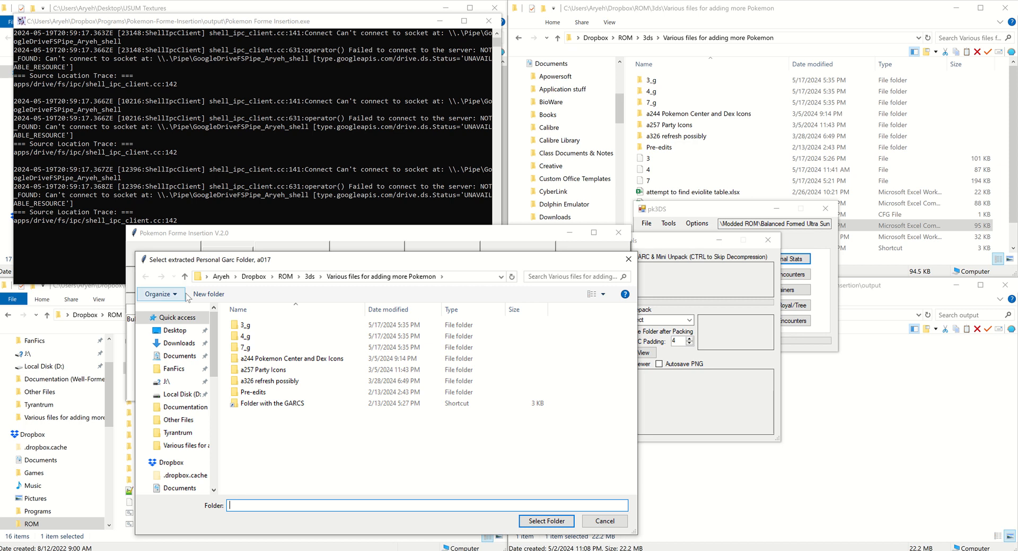
{"action": "left_click", "coordinate": [602, 521]}
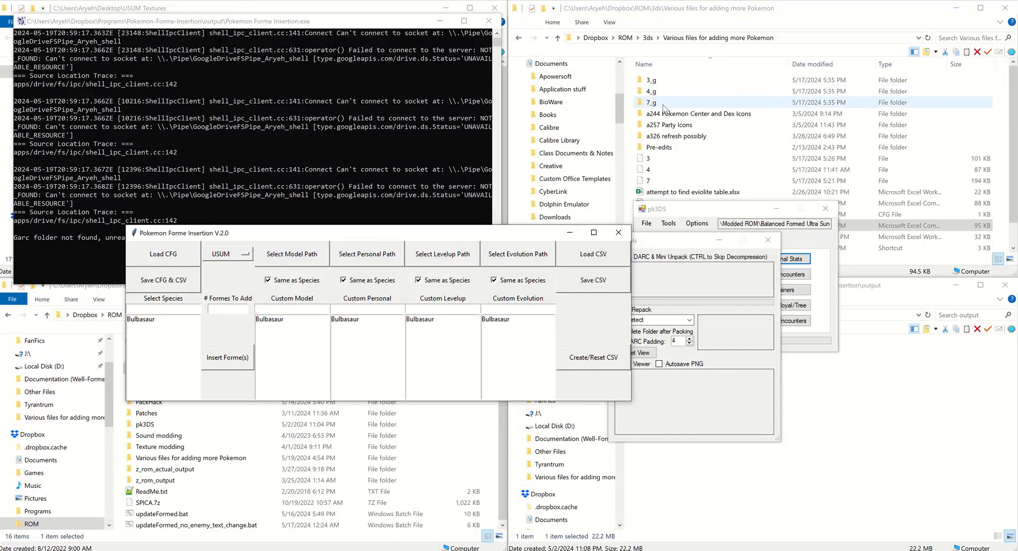
Move the unpack tool and console windows aside to uncover the file folders behind them
{"action": "left_click_drag", "start_coordinate": [689, 240], "coordinate": [801, 76]}
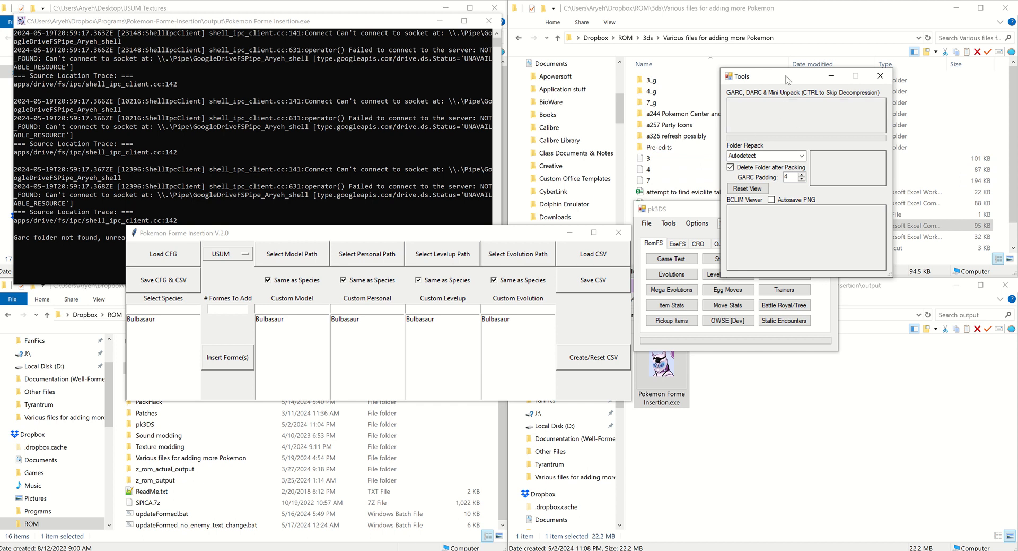
{"action": "left_click_drag", "start_coordinate": [786, 76], "coordinate": [793, 184]}
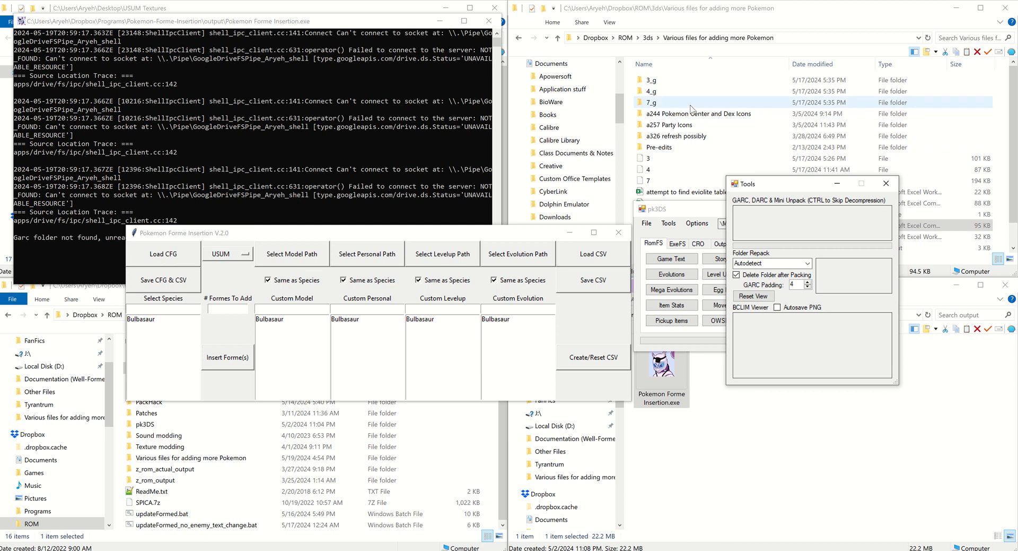
{"action": "left_click_drag", "start_coordinate": [395, 24], "coordinate": [879, 82]}
Look through the zzz_Completed folder inside USUM Textures, and return to the parent folder
{"action": "left_click", "coordinate": [322, 13]}
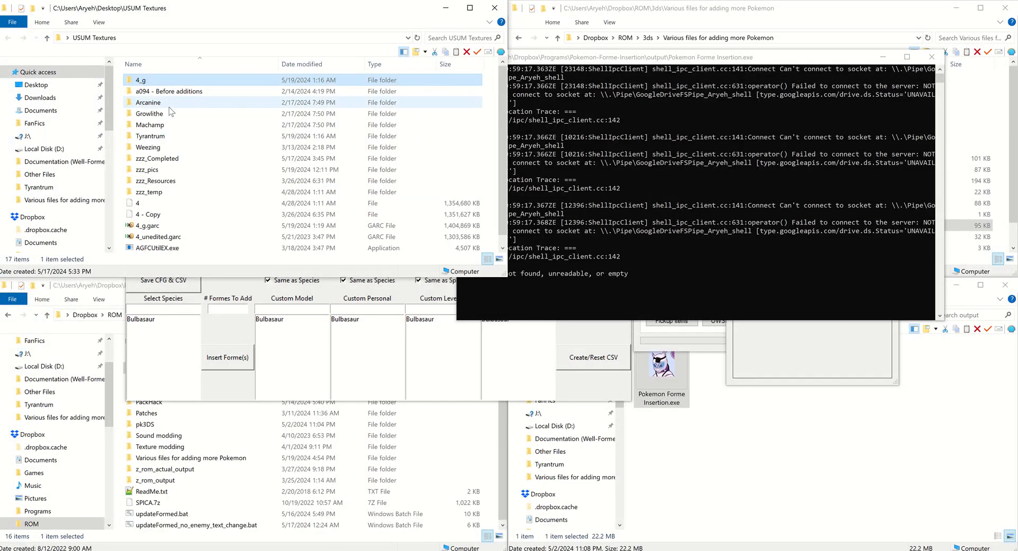
{"action": "double_click", "coordinate": [169, 158]}
{"action": "scroll", "coordinate": [169, 164], "scroll_direction": "down", "scroll_amount": 5}
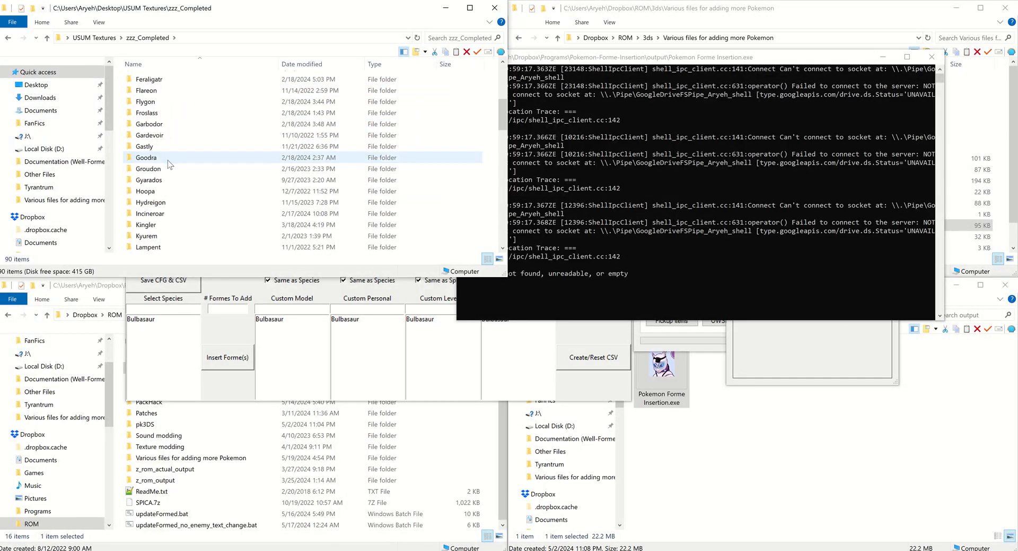
{"action": "scroll", "coordinate": [168, 161], "scroll_direction": "down", "scroll_amount": 10}
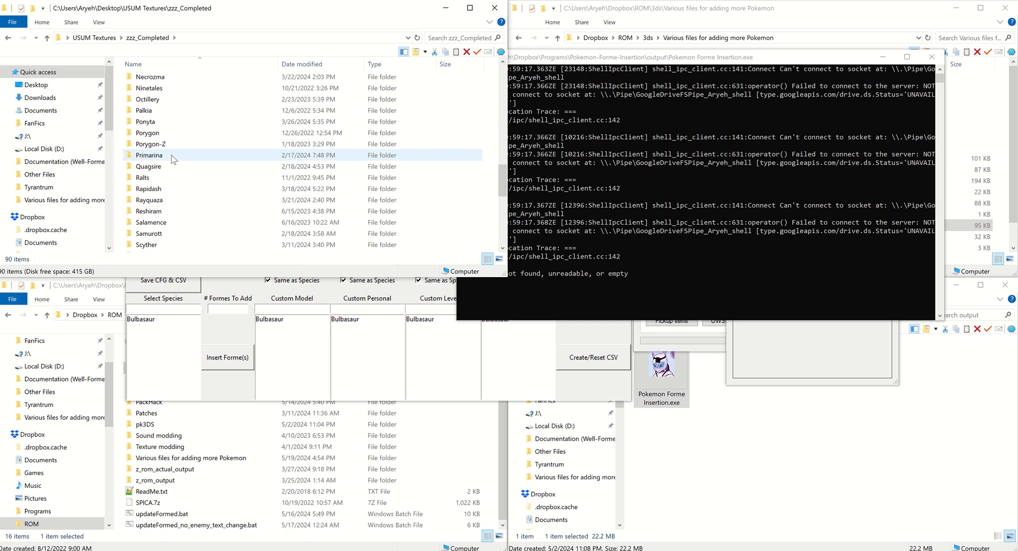
{"action": "left_click", "coordinate": [94, 38]}
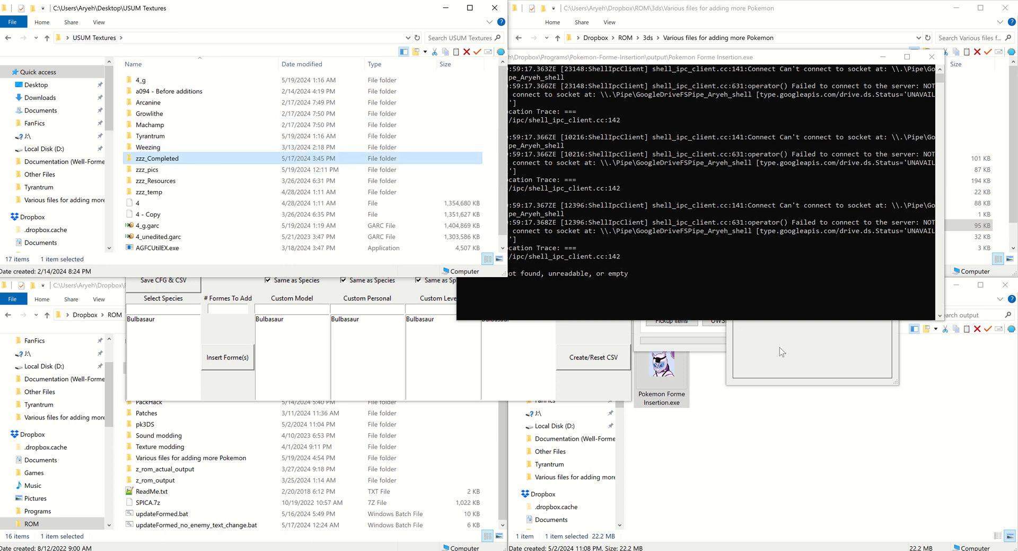
Select file 4 in the USUM Textures folder and place the pk3DS unpack window closer to it
{"action": "left_click", "coordinate": [740, 380]}
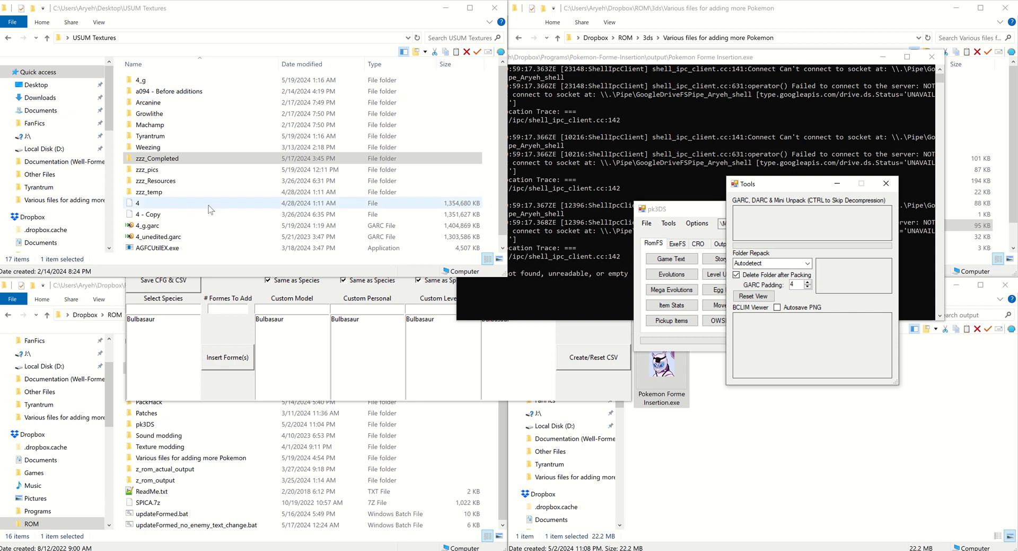
{"action": "left_click", "coordinate": [170, 208]}
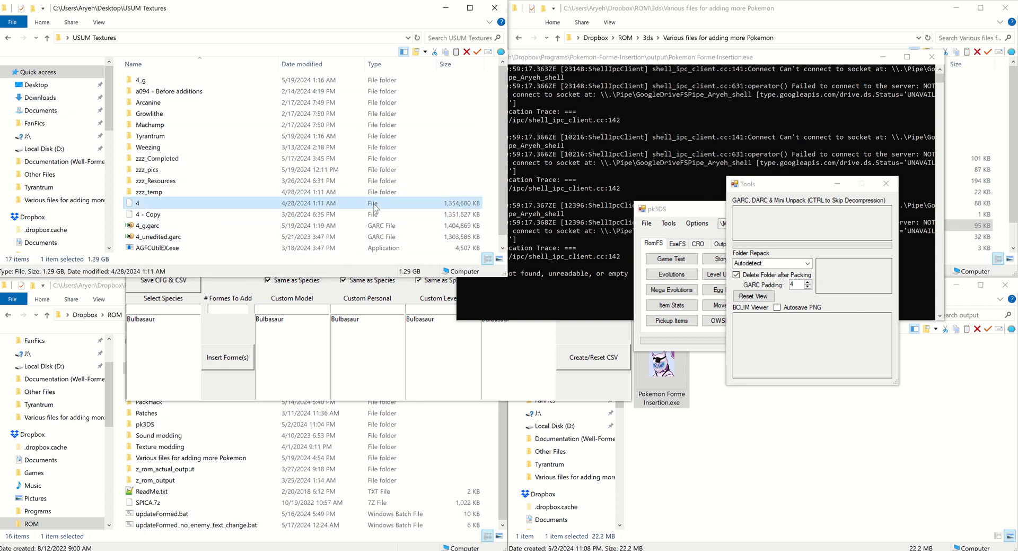
{"action": "mouse_move", "coordinate": [374, 204]}
{"action": "left_mouse_down"}
{"action": "mouse_move", "coordinate": [792, 217]}
{"action": "mouse_move", "coordinate": [794, 232]}
{"action": "mouse_move", "coordinate": [361, 198]}
{"action": "left_mouse_up"}
{"action": "left_click", "coordinate": [755, 179]}
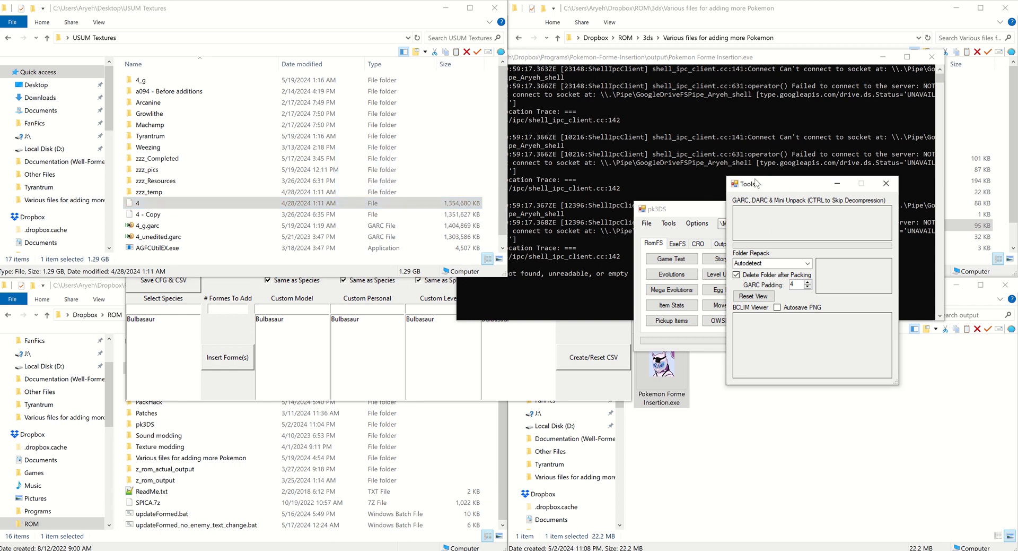
{"action": "left_click_drag", "start_coordinate": [757, 183], "coordinate": [614, 139]}
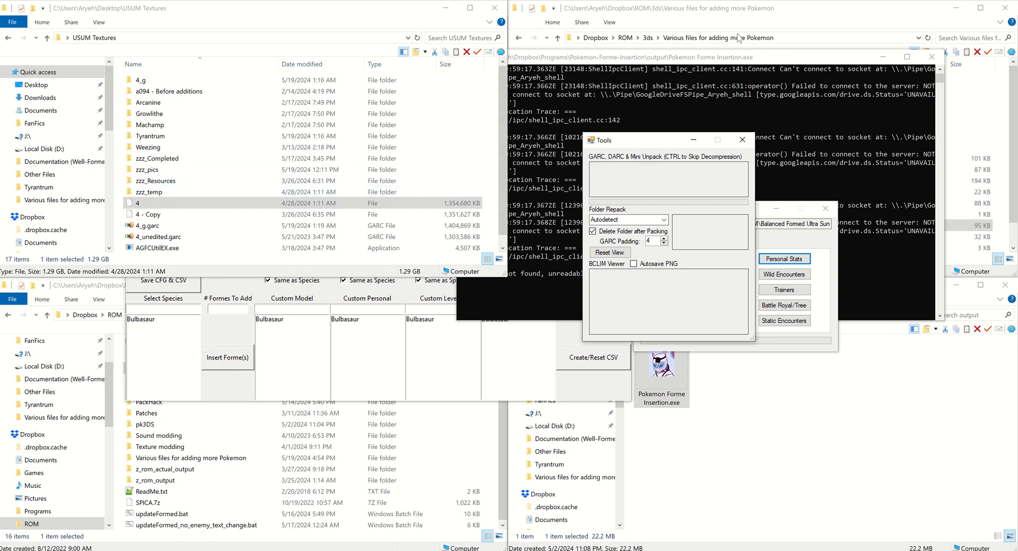
Set the Personal path in Pokemon Forme Insertion to the extracted 7_g folder in Various files for adding more Pokemon
{"action": "left_click", "coordinate": [443, 357]}
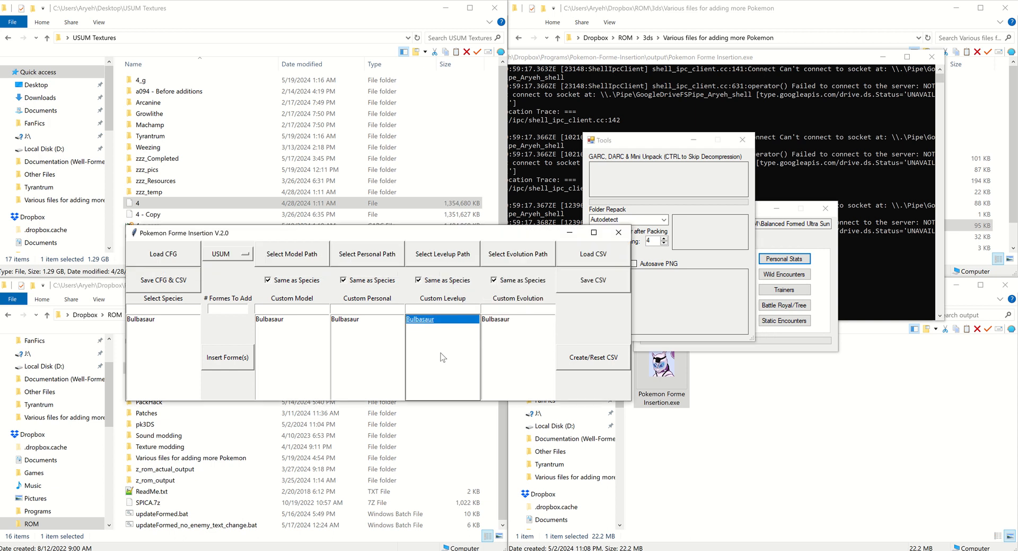
{"action": "left_click", "coordinate": [171, 256]}
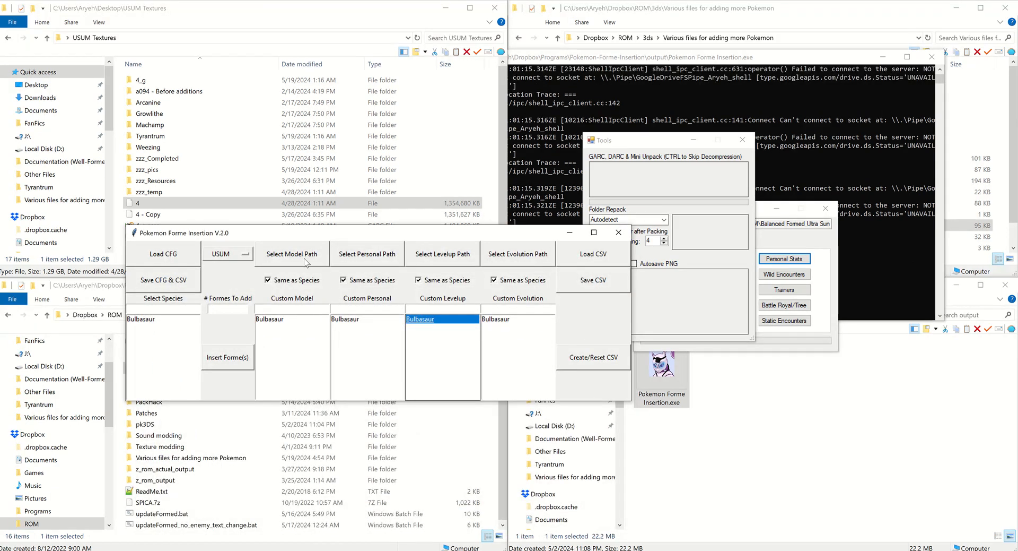
{"action": "left_click", "coordinate": [367, 254]}
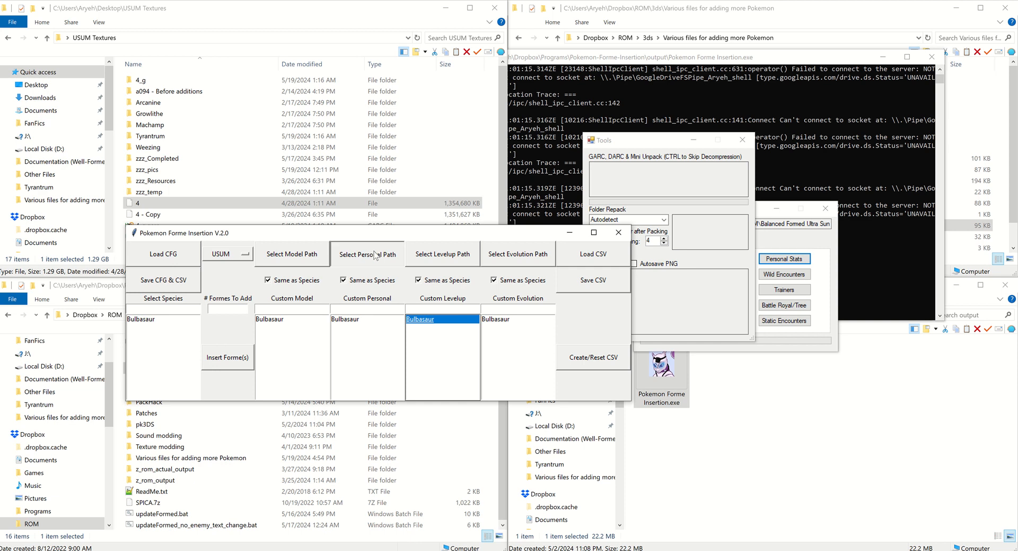
{"action": "double_click", "coordinate": [245, 347]}
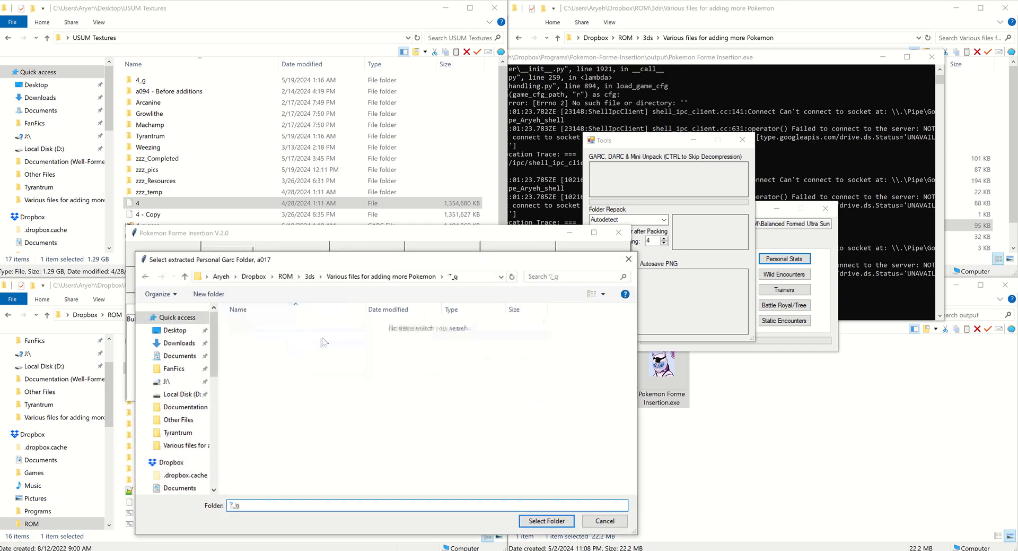
{"action": "left_click", "coordinate": [564, 520]}
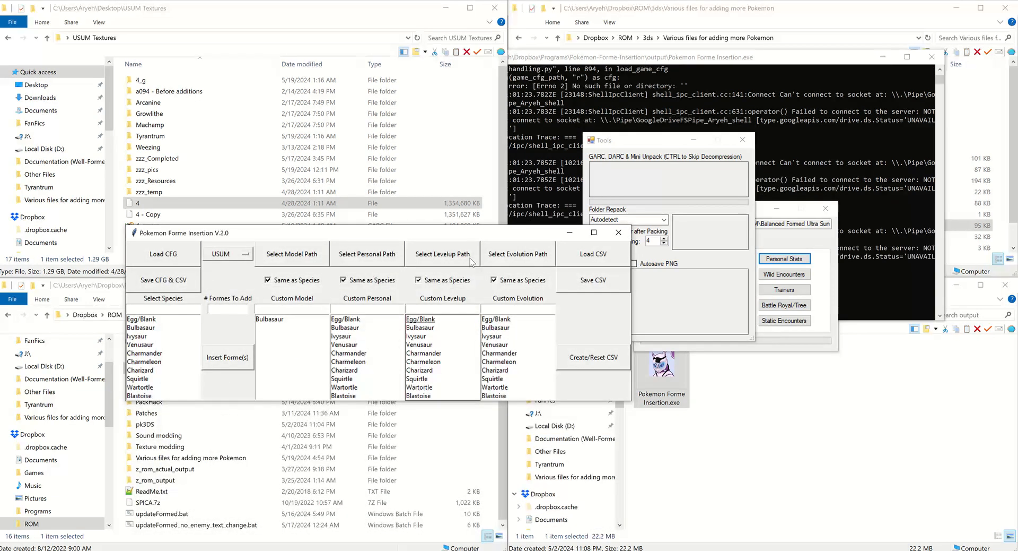
Set the Levelup path to the extracted 3_g folder and the Evolution path to the 4_g folder
{"action": "left_click", "coordinate": [331, 276]}
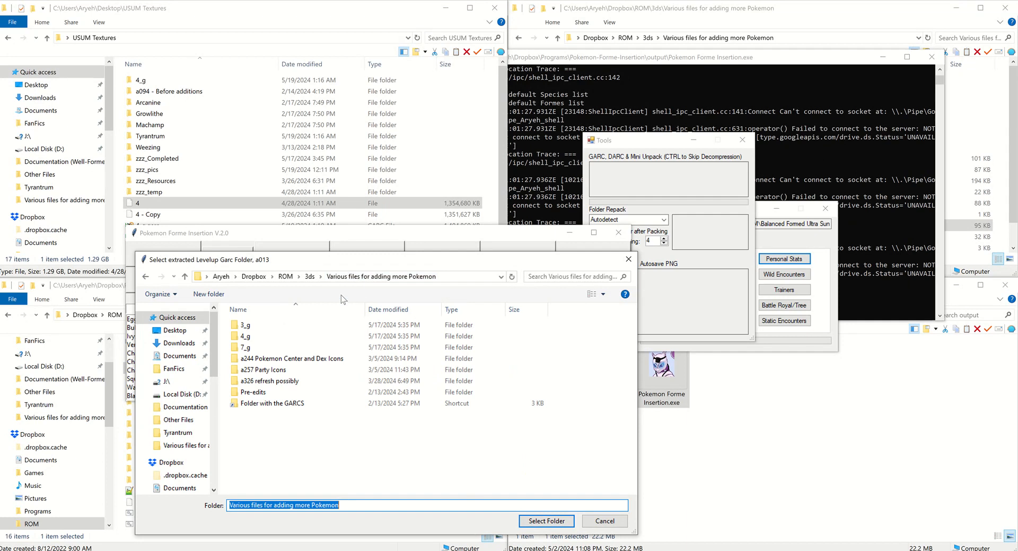
{"action": "left_click_drag", "start_coordinate": [370, 260], "coordinate": [507, 57]}
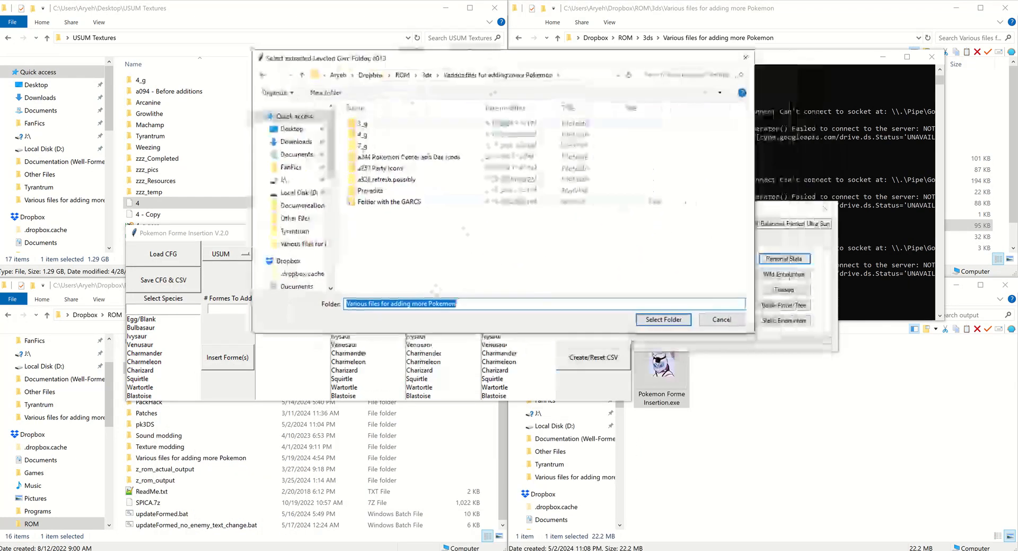
{"action": "left_click", "coordinate": [429, 128]}
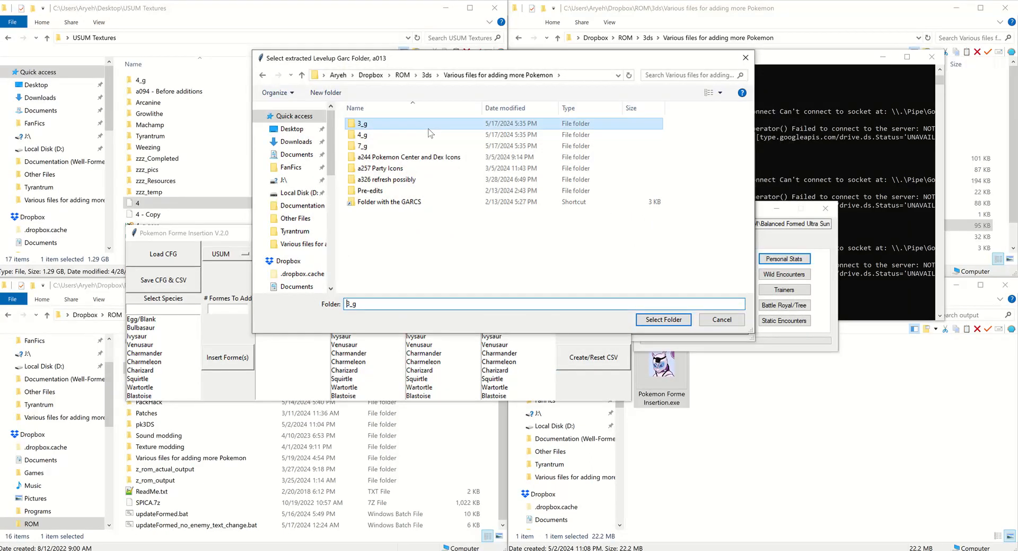
{"action": "left_click", "coordinate": [664, 318]}
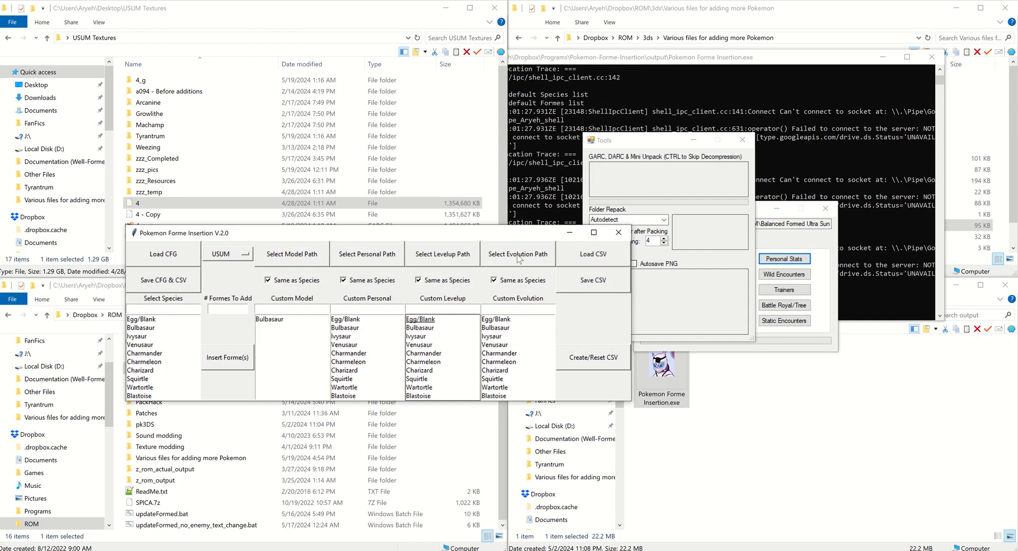
{"action": "double_click", "coordinate": [376, 136]}
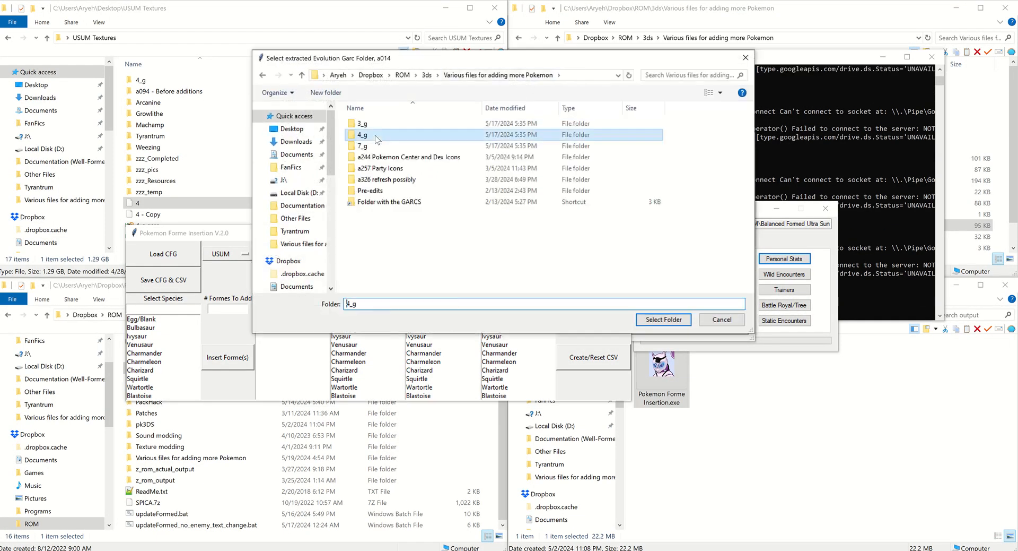
{"action": "left_click", "coordinate": [660, 320]}
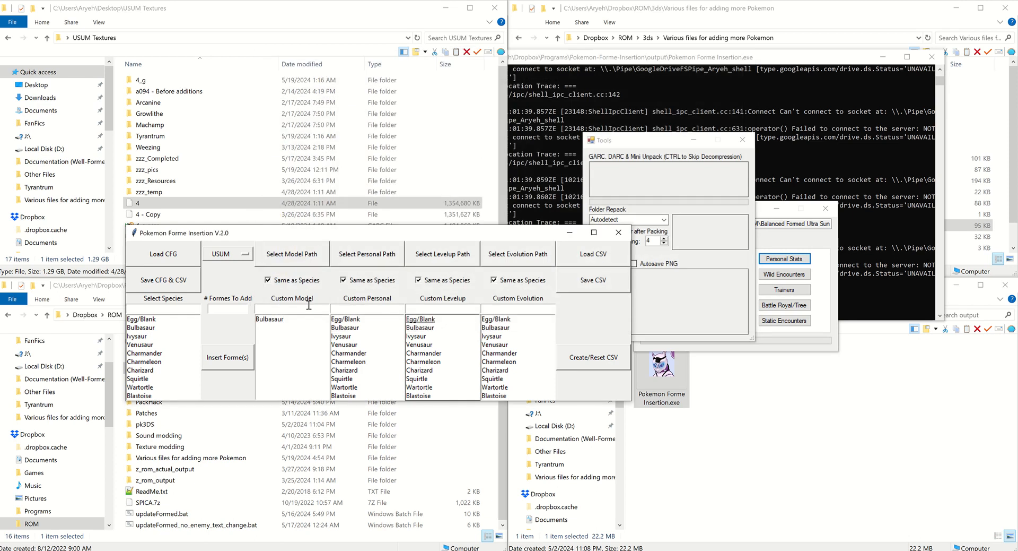
Set the Model path to the extracted 4_g folder in USUM Textures, and close the pk3DS Tools window
{"action": "left_click", "coordinate": [297, 257]}
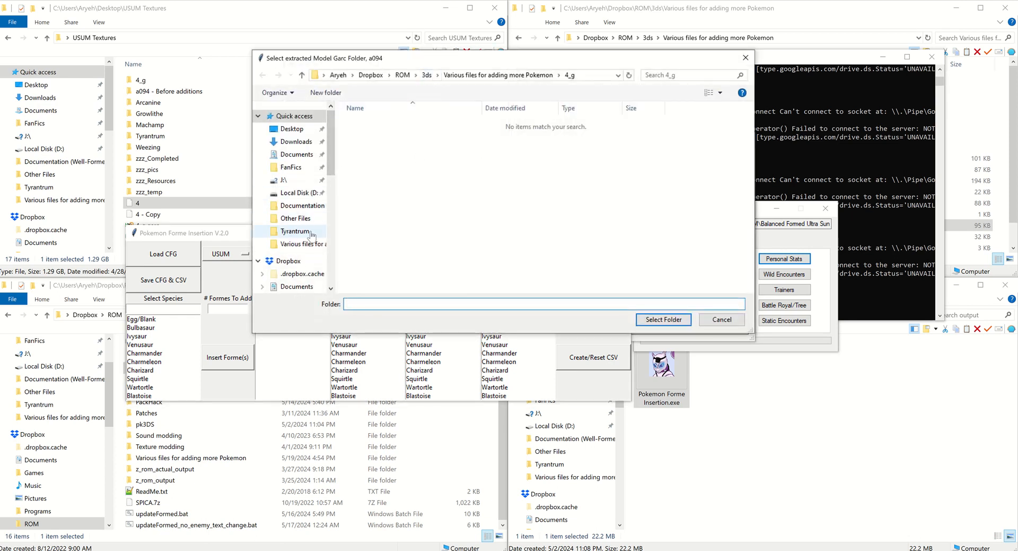
{"action": "left_click", "coordinate": [295, 232]}
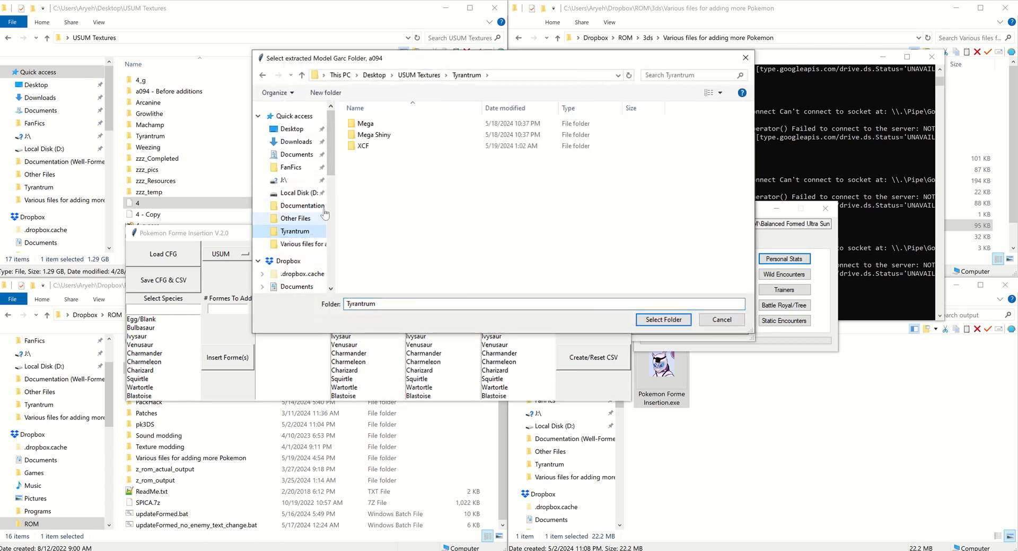
{"action": "left_click", "coordinate": [419, 75]}
{"action": "left_click", "coordinate": [385, 123]}
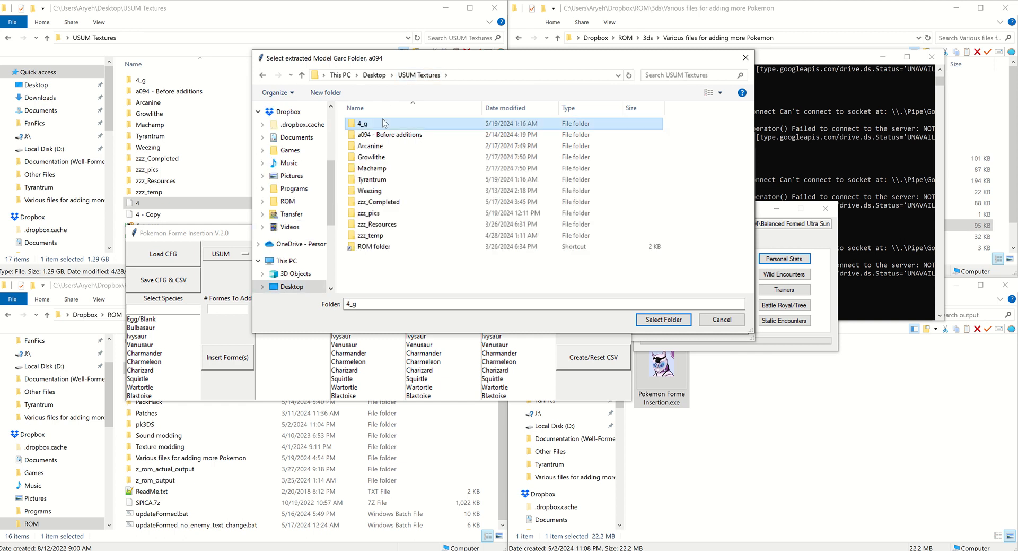
{"action": "left_click", "coordinate": [663, 319]}
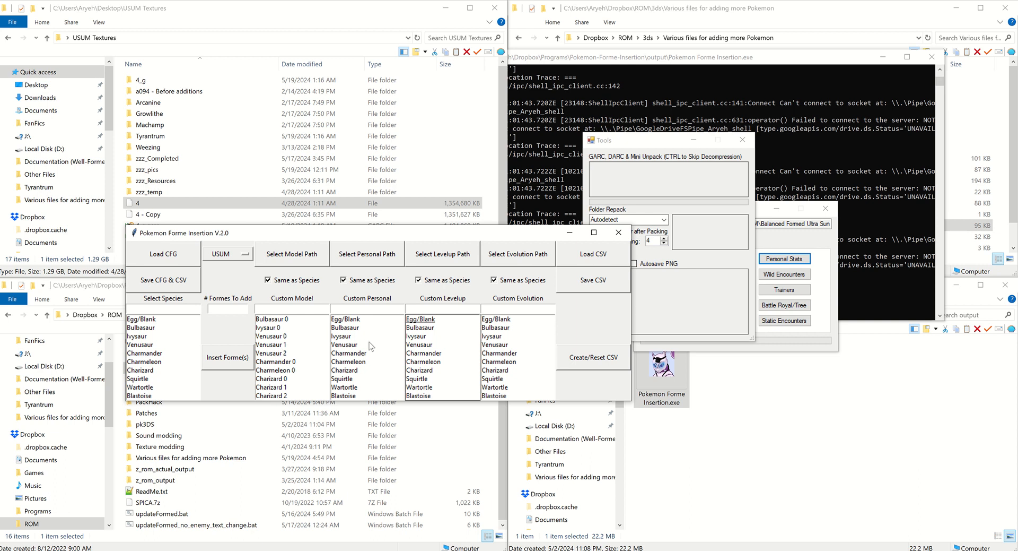
{"action": "left_click", "coordinate": [743, 140]}
Highlight Venusaur 1 in the Custom Model list, and find its Venusaur 1 entry in Custom Personal by searching for "ven"
{"action": "left_click", "coordinate": [282, 346]}
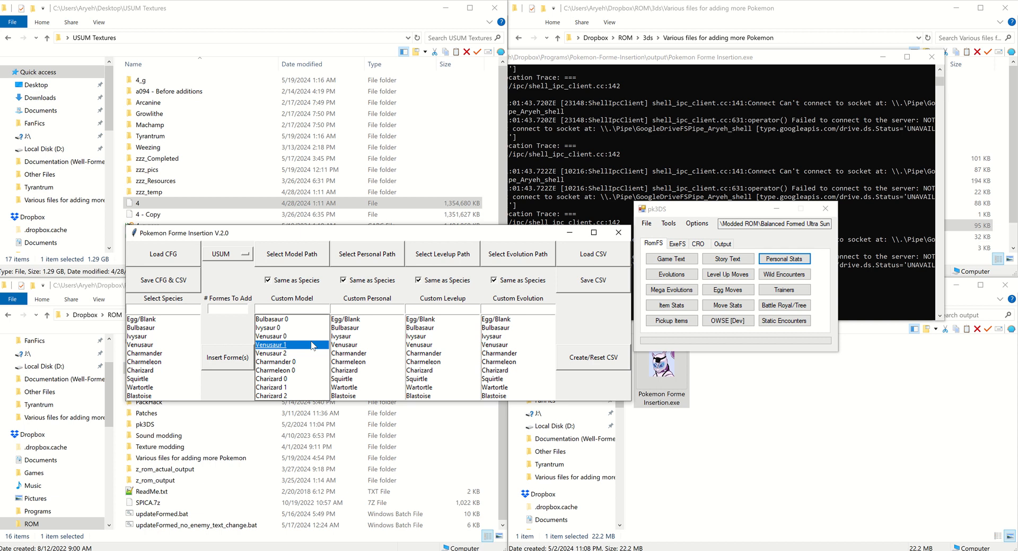
{"action": "left_click", "coordinate": [370, 308]}
{"action": "type", "text": "ven"}
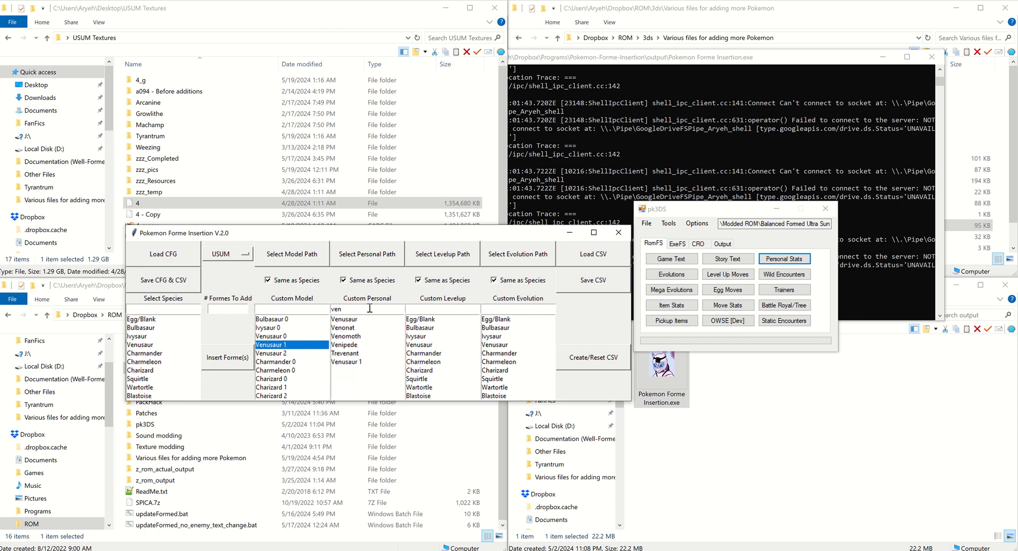
{"action": "left_click", "coordinate": [354, 362]}
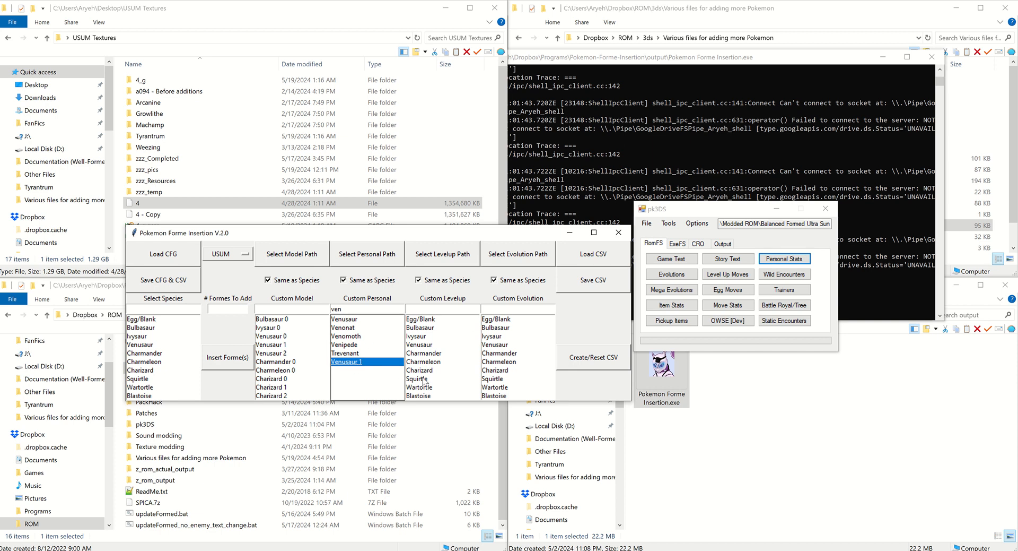
Open the pk3DS Personal Stats Editor and display the Venusaur 1 - 848 entry
{"action": "left_click", "coordinate": [785, 260]}
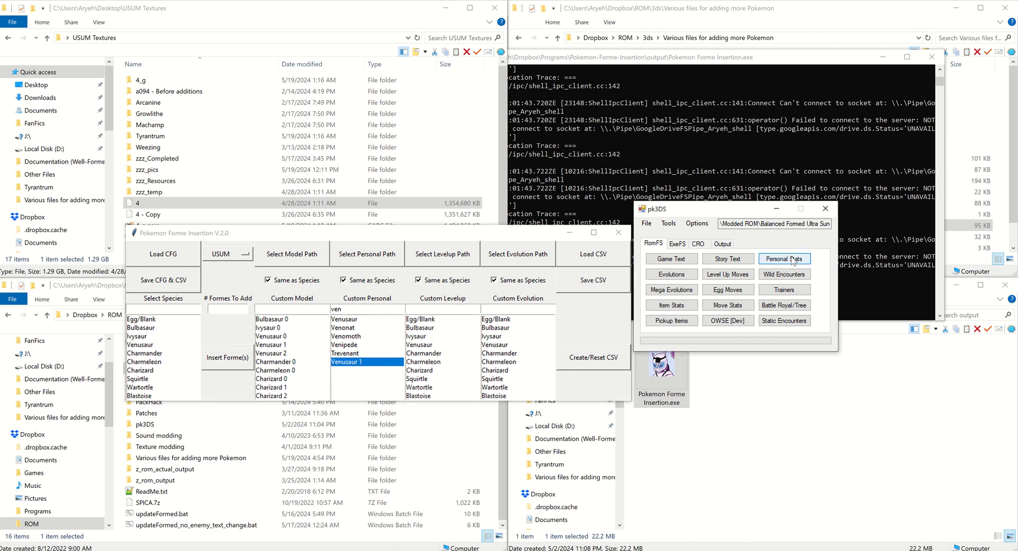
{"action": "type", "text": "ven"}
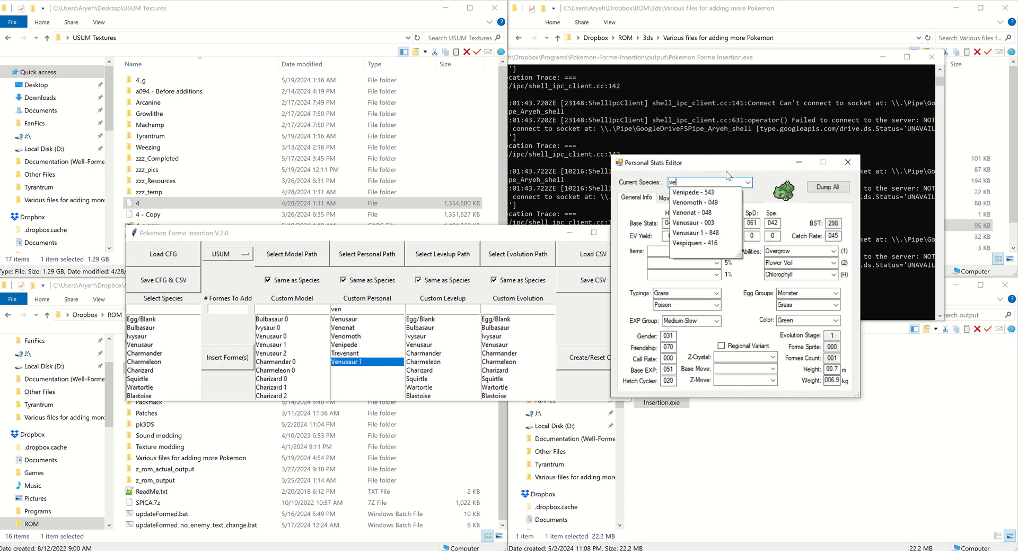
{"action": "key", "text": "Up"}
{"action": "key", "text": "Up"}
{"action": "key", "text": "Tab"}
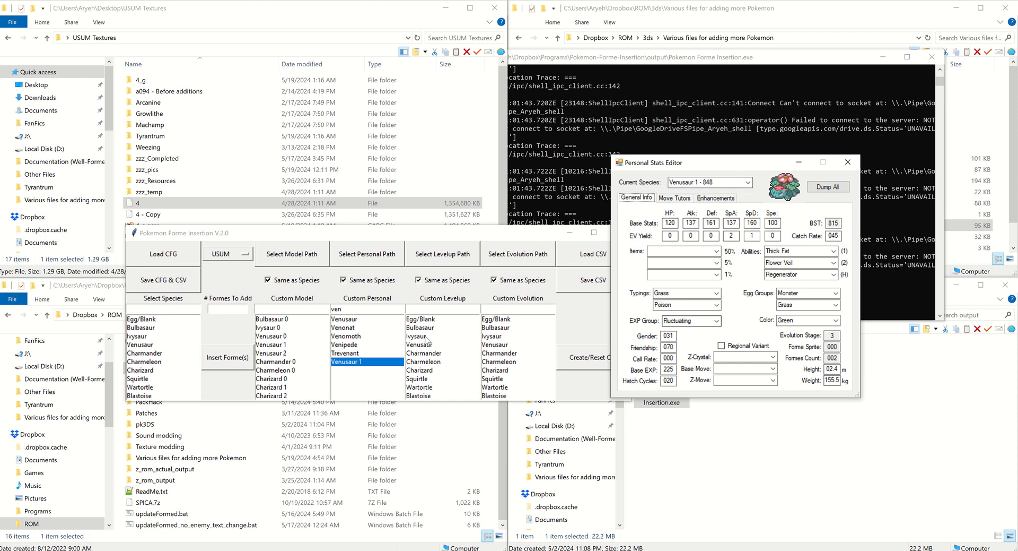
Clear the Custom Personal search and compare the Venusaur 0, Venusaur 1 and Venusaur 2 entries in the Custom Model list
{"action": "left_click", "coordinate": [298, 344]}
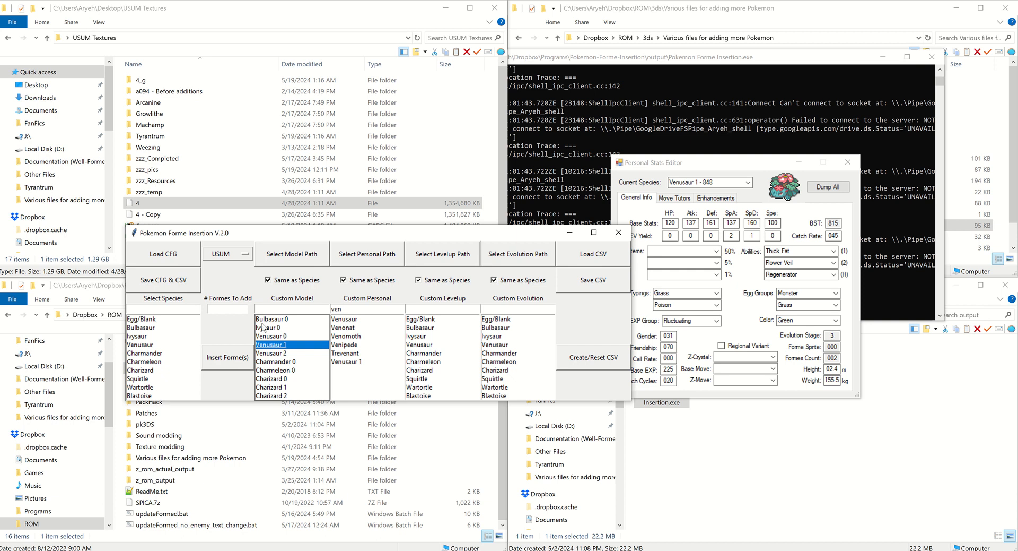
{"action": "left_click_drag", "start_coordinate": [363, 310], "coordinate": [123, 288]}
{"action": "key", "text": "BackSpace"}
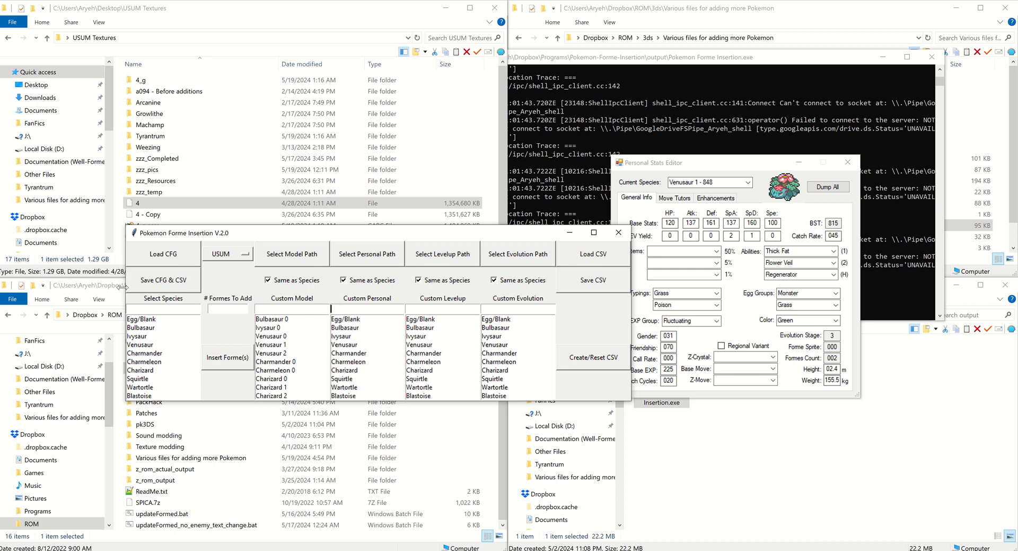
{"action": "left_click", "coordinate": [303, 339]}
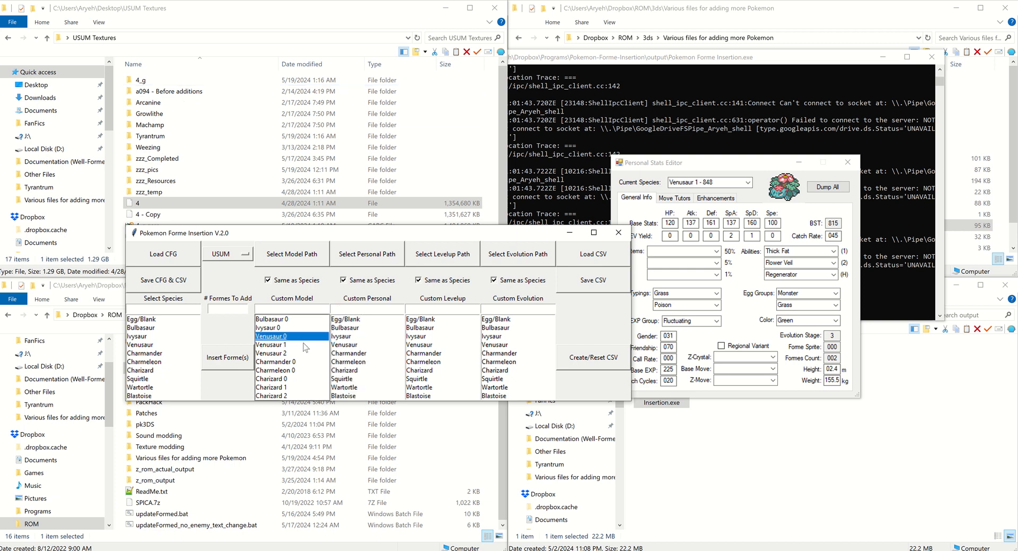
{"action": "left_click", "coordinate": [304, 353]}
{"action": "left_click", "coordinate": [308, 345]}
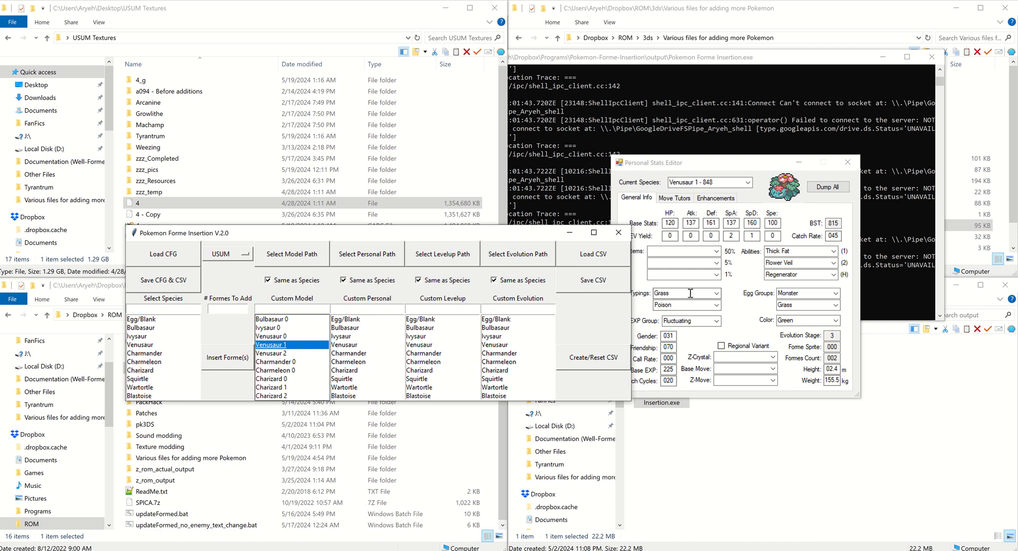
Load the saved configuration file from the ROM folder's 3ds > Various files for adding more Pokemon folder
{"action": "left_click", "coordinate": [185, 253]}
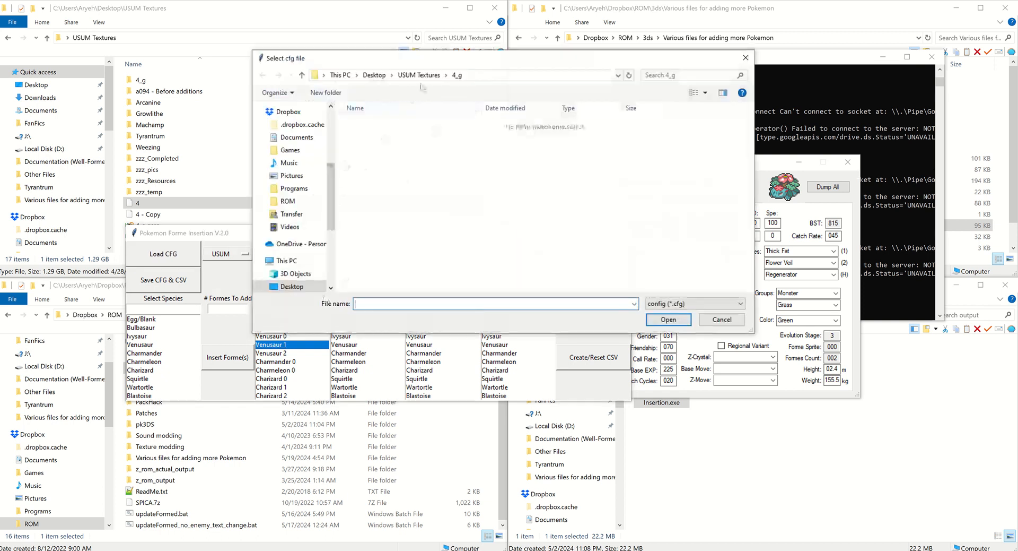
{"action": "scroll", "coordinate": [316, 162], "scroll_direction": "up", "scroll_amount": 4}
{"action": "scroll", "coordinate": [317, 175], "scroll_direction": "down", "scroll_amount": 3}
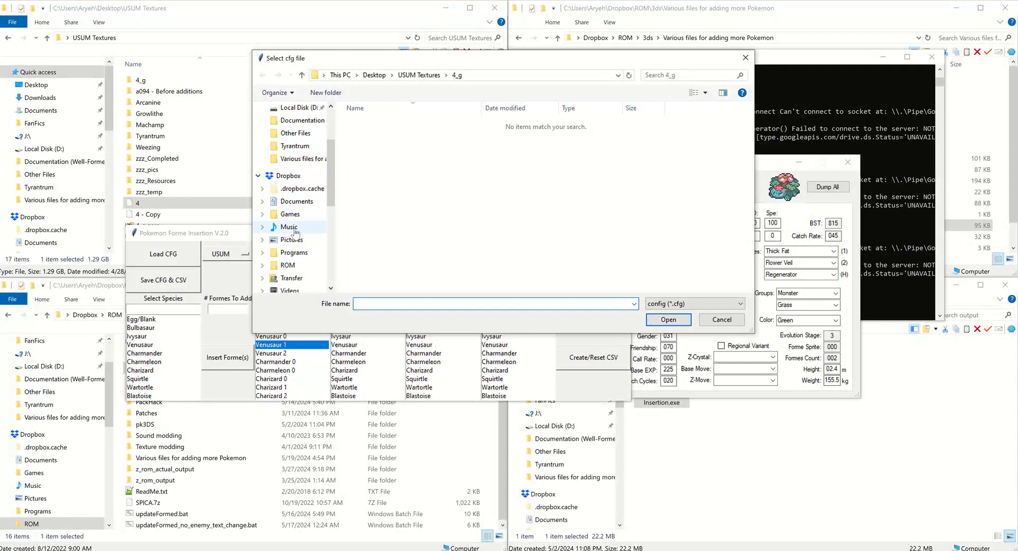
{"action": "left_click", "coordinate": [288, 265]}
{"action": "double_click", "coordinate": [410, 135]}
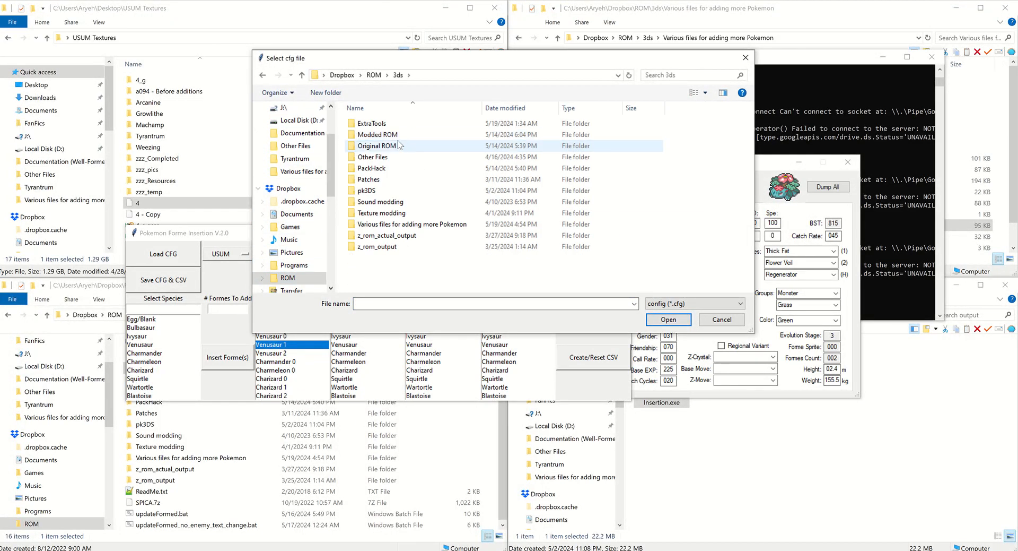
{"action": "double_click", "coordinate": [399, 134]}
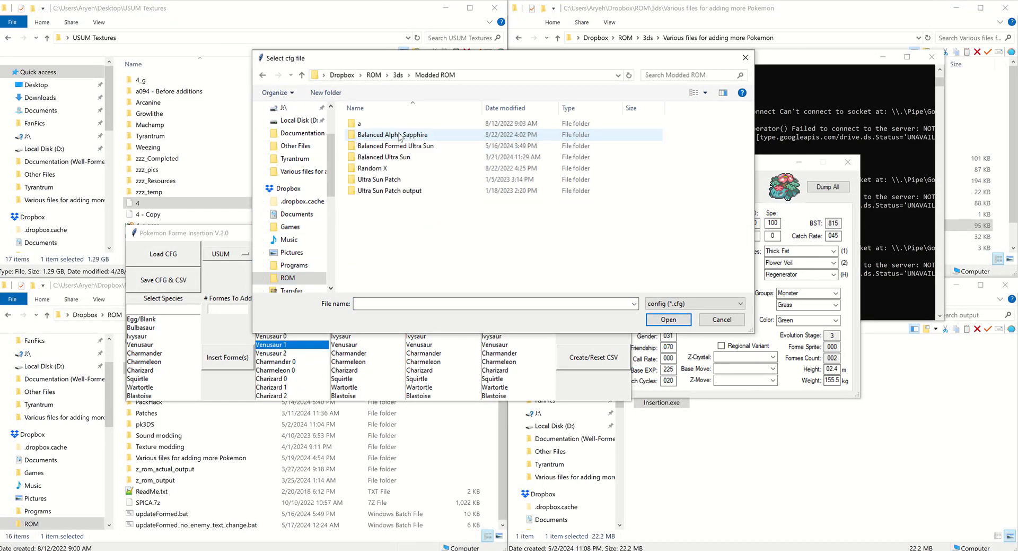
{"action": "left_click", "coordinate": [399, 75]}
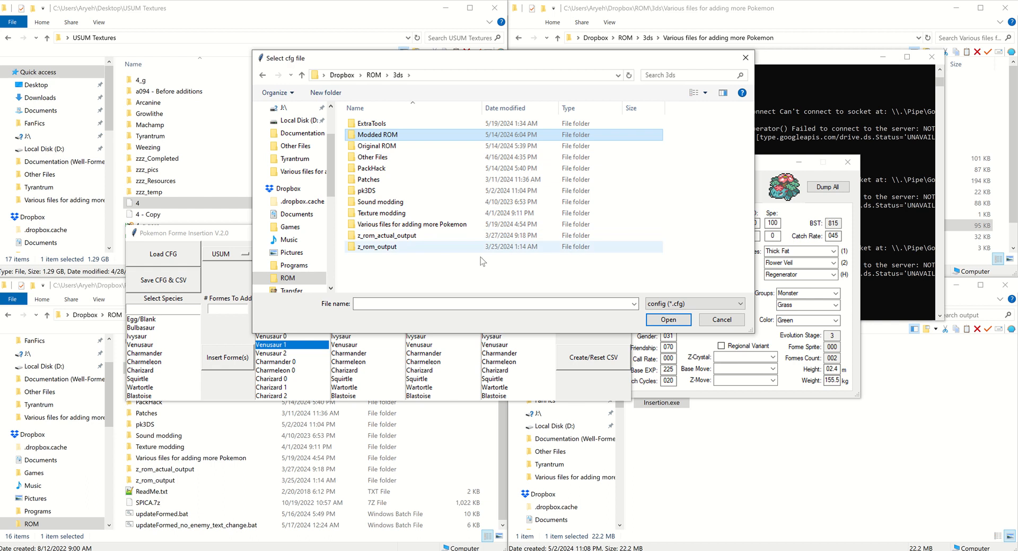
{"action": "double_click", "coordinate": [417, 224]}
{"action": "double_click", "coordinate": [408, 202]}
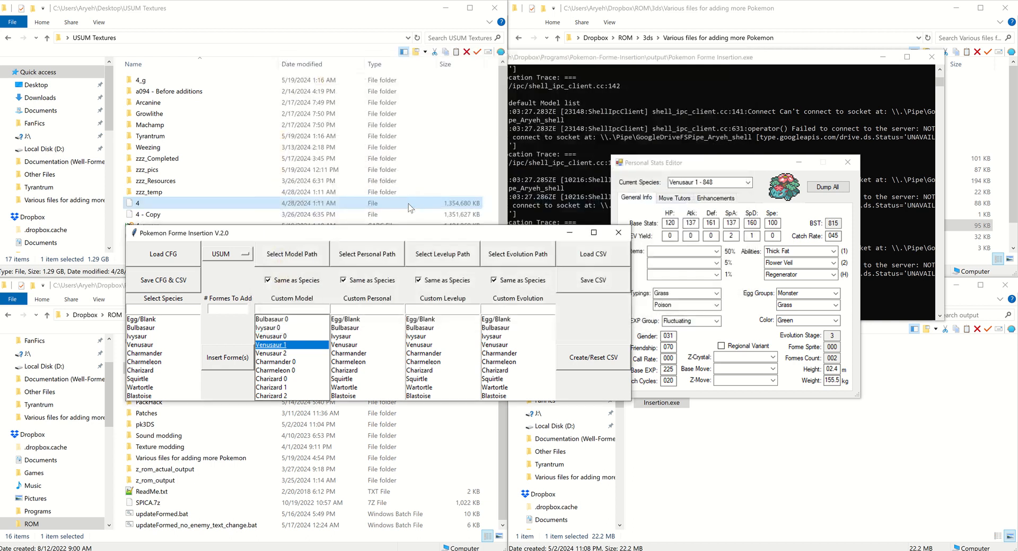
Place the Pokemon Forme Insertion window higher, search Custom Personal for "ven" to check the forme names, and clear the search
{"action": "left_click_drag", "start_coordinate": [426, 236], "coordinate": [434, 156]}
{"action": "left_click", "coordinate": [386, 237]}
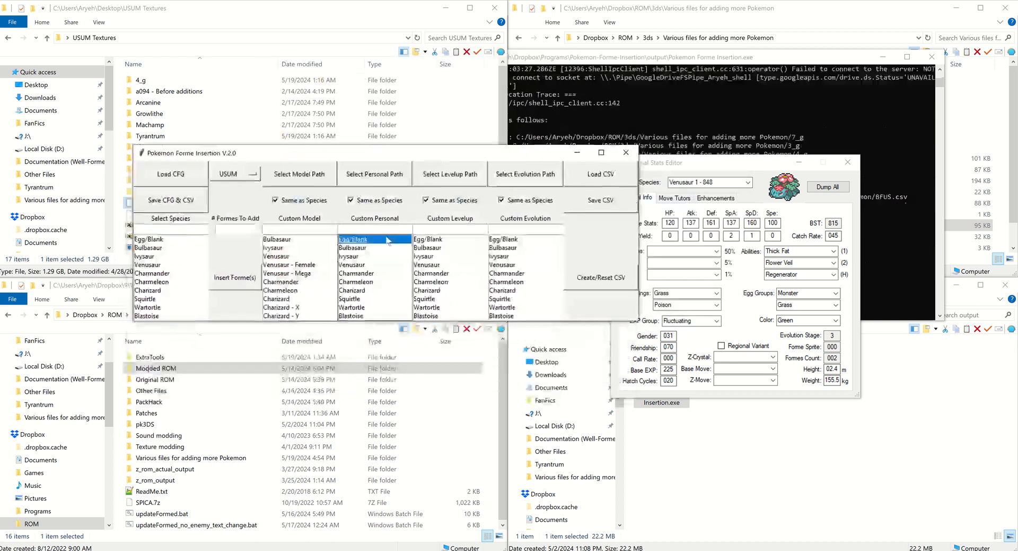
{"action": "left_click", "coordinate": [387, 232]}
{"action": "type", "text": "ven"}
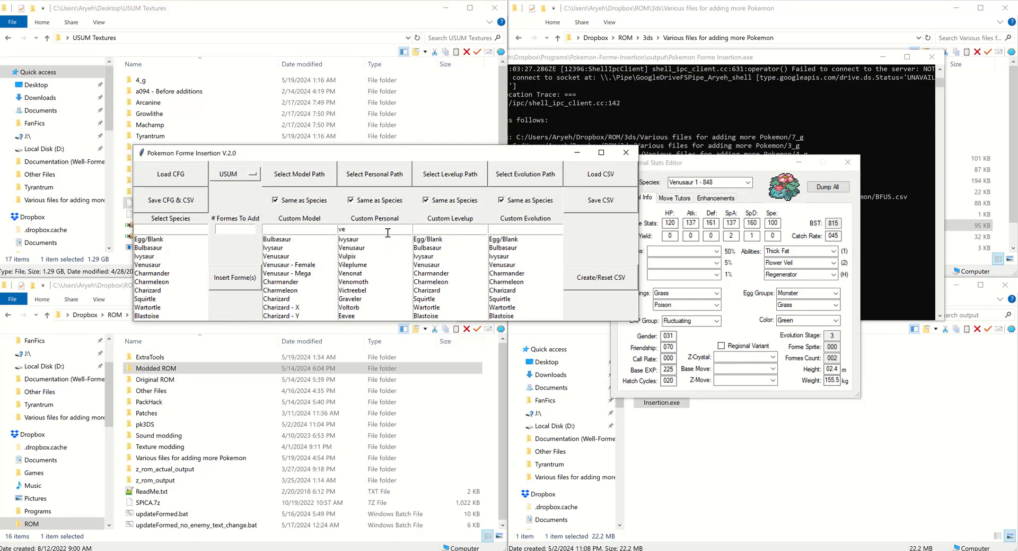
{"action": "key", "text": "BackSpace"}
{"action": "key", "text": "BackSpace"}
{"action": "key", "text": "BackSpace"}
{"action": "type", "text": "ven"}
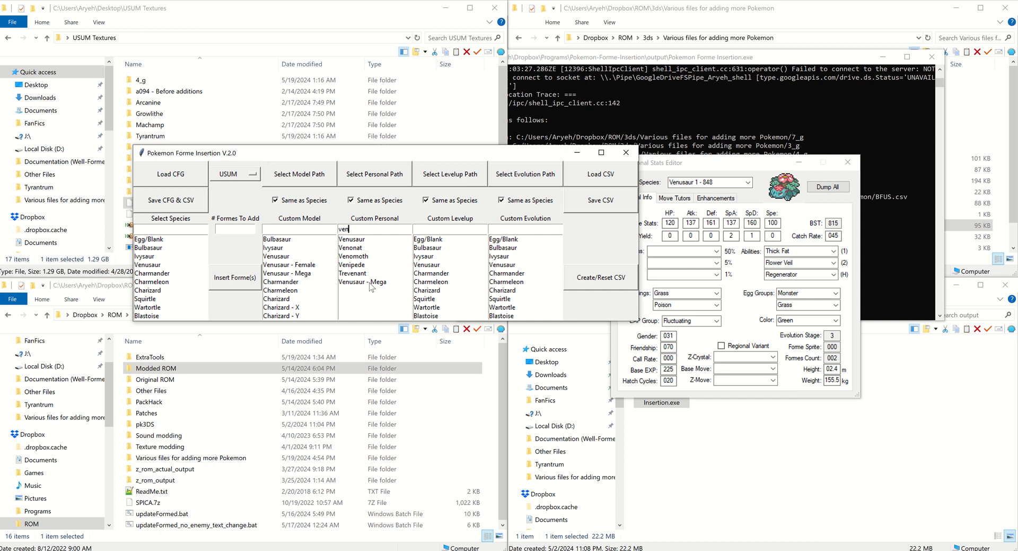
{"action": "key", "text": "BackSpace"}
{"action": "key", "text": "BackSpace"}
{"action": "key", "text": "BackSpace"}
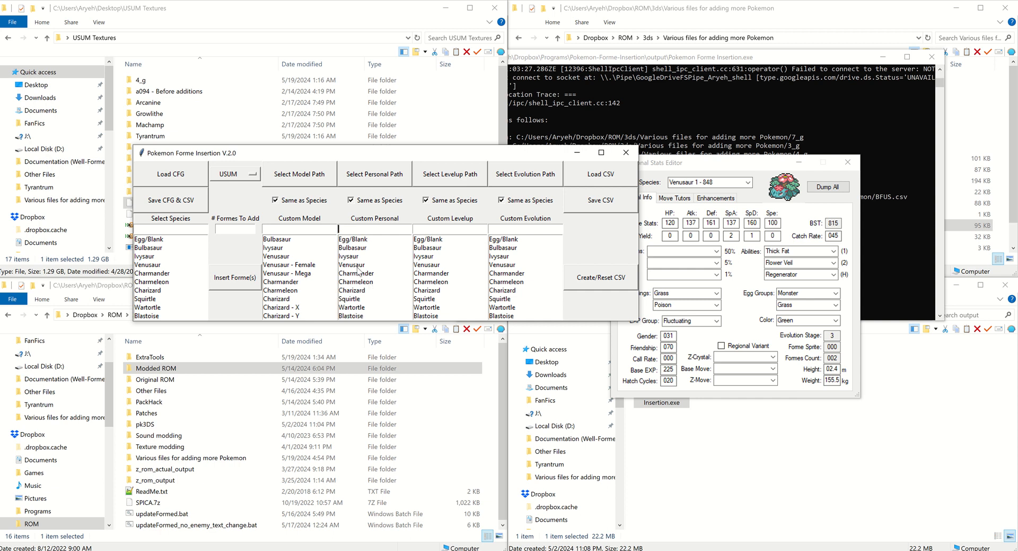
Select Florges as the species and set the number of formes to add to 1
{"action": "type", "text": "f"}
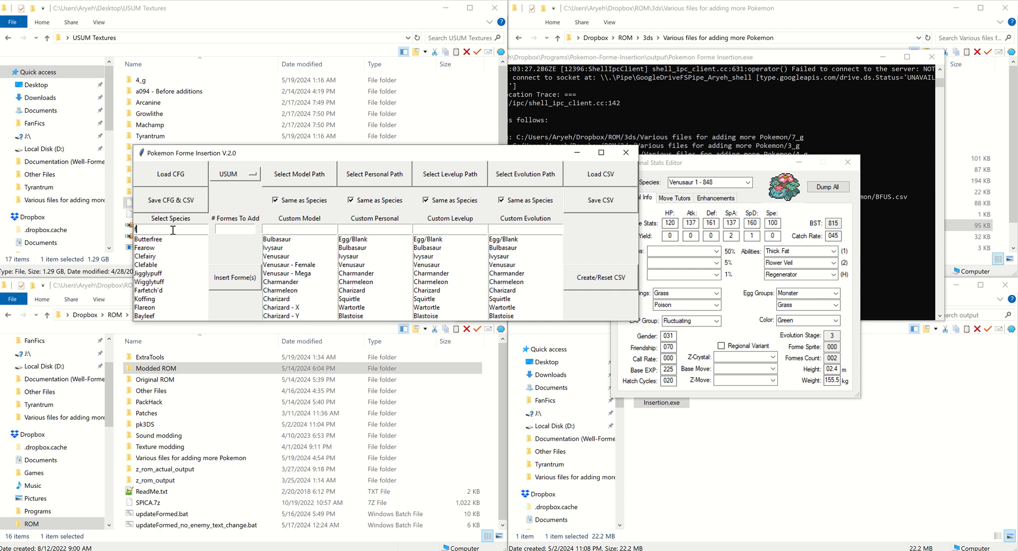
{"action": "type", "text": "lorge"}
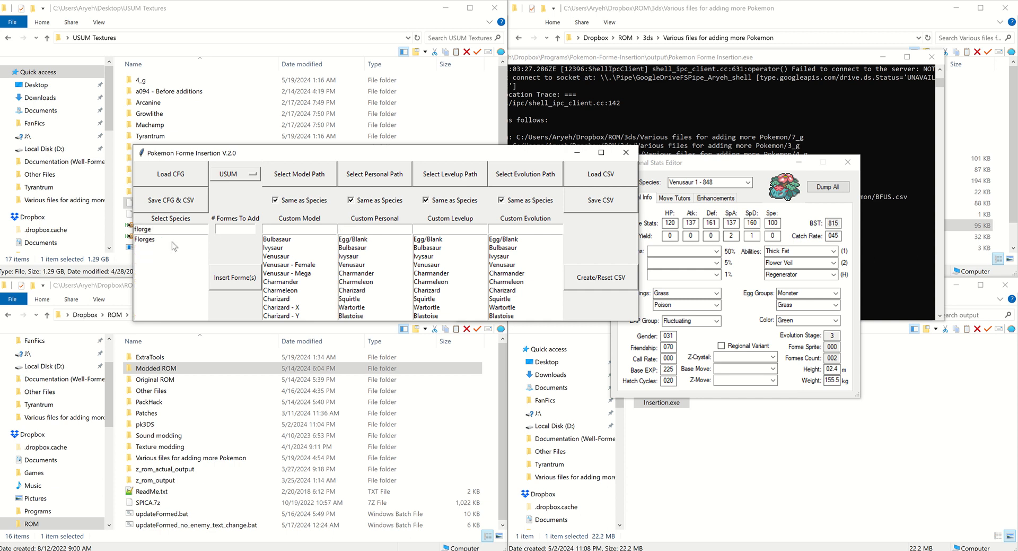
{"action": "left_click", "coordinate": [172, 240]}
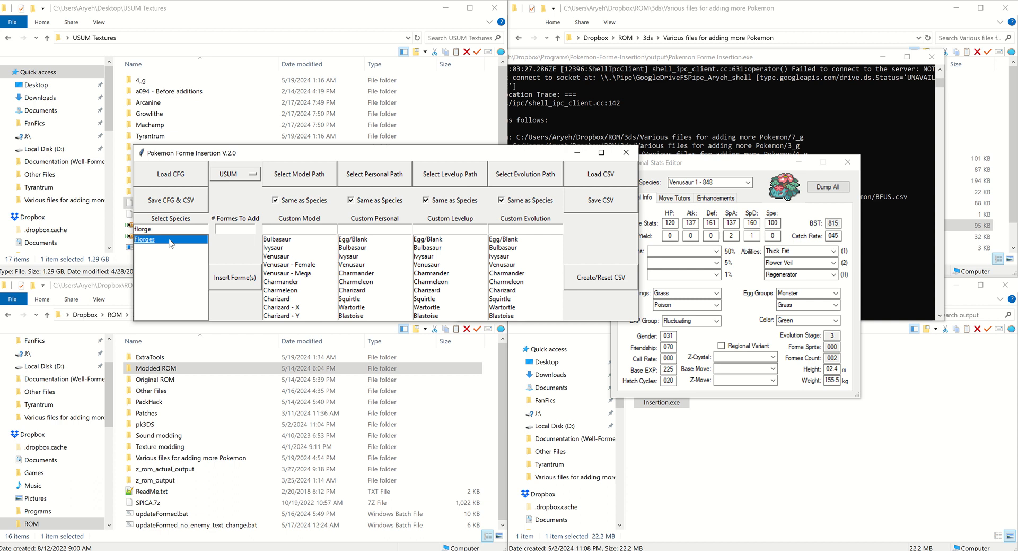
{"action": "left_click", "coordinate": [232, 227]}
{"action": "type", "text": "1"}
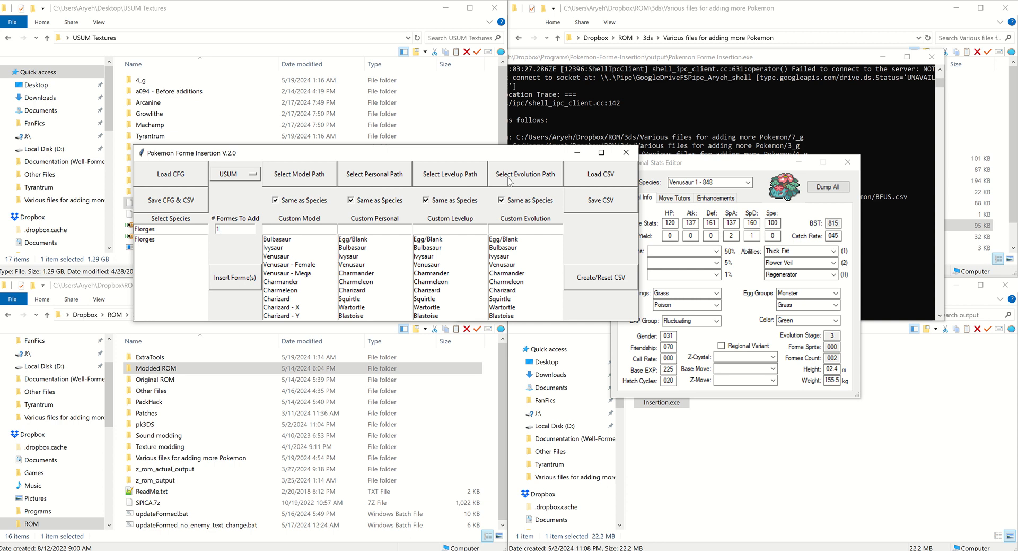
{"action": "left_click", "coordinate": [149, 240]}
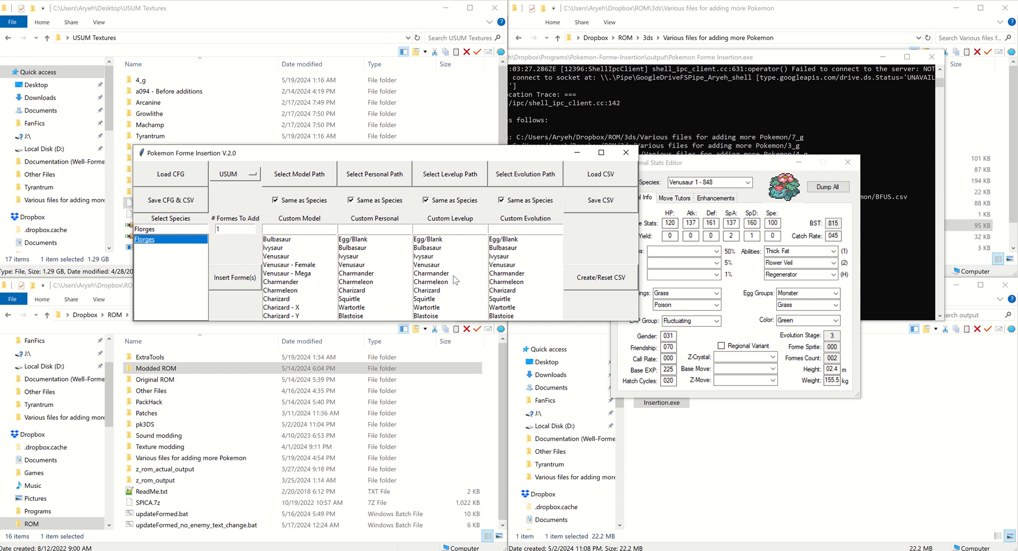
Turn off Same as Species for Custom Personal and choose Floette - Eternal as the personal data source
{"action": "scroll", "coordinate": [532, 284], "scroll_direction": "down", "scroll_amount": 3}
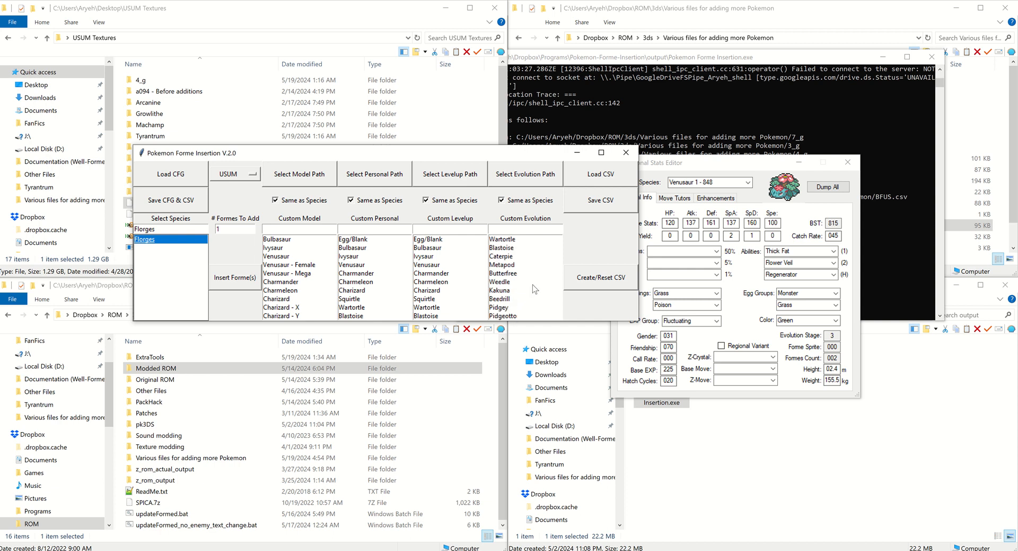
{"action": "scroll", "coordinate": [523, 253], "scroll_direction": "up", "scroll_amount": 3}
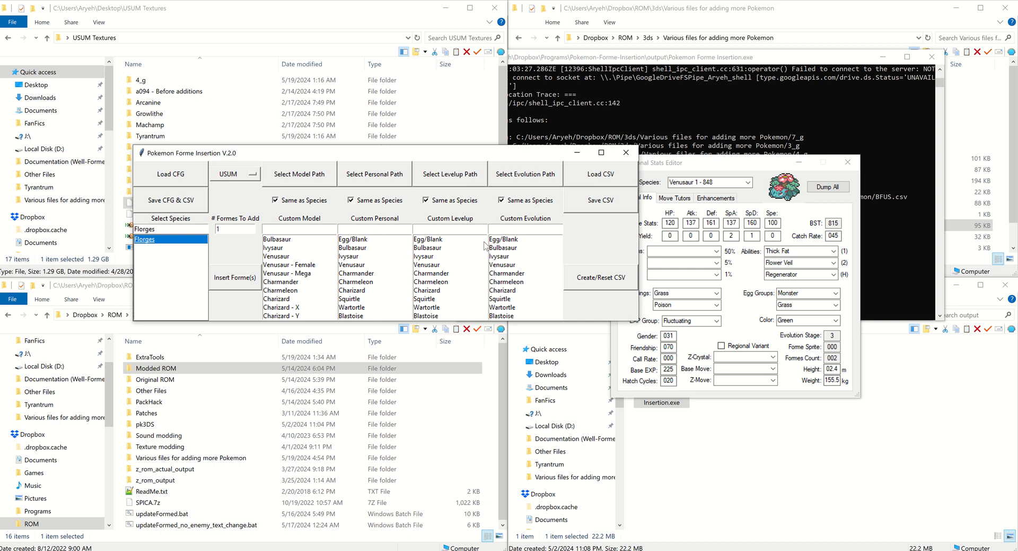
{"action": "left_click", "coordinate": [379, 229]}
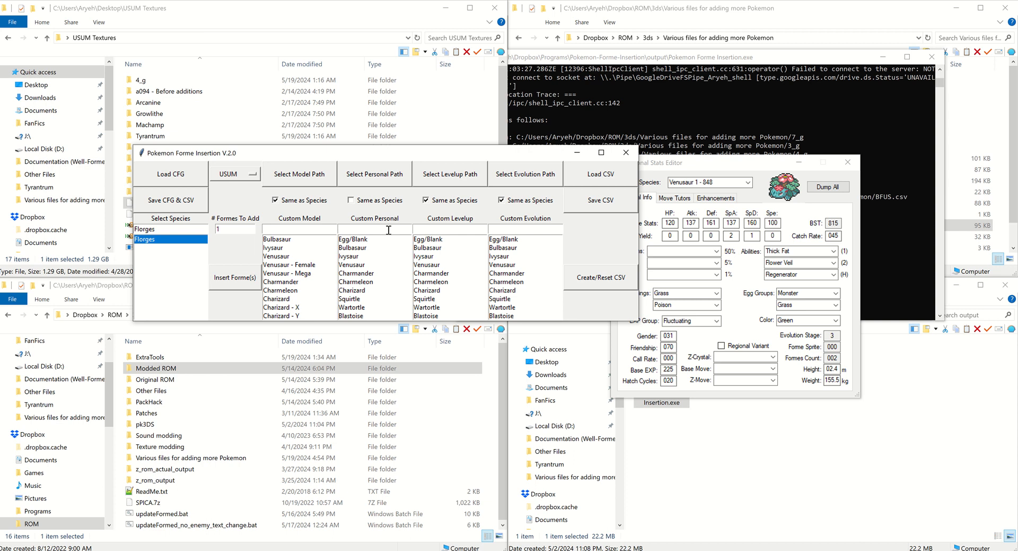
{"action": "type", "text": "floe"}
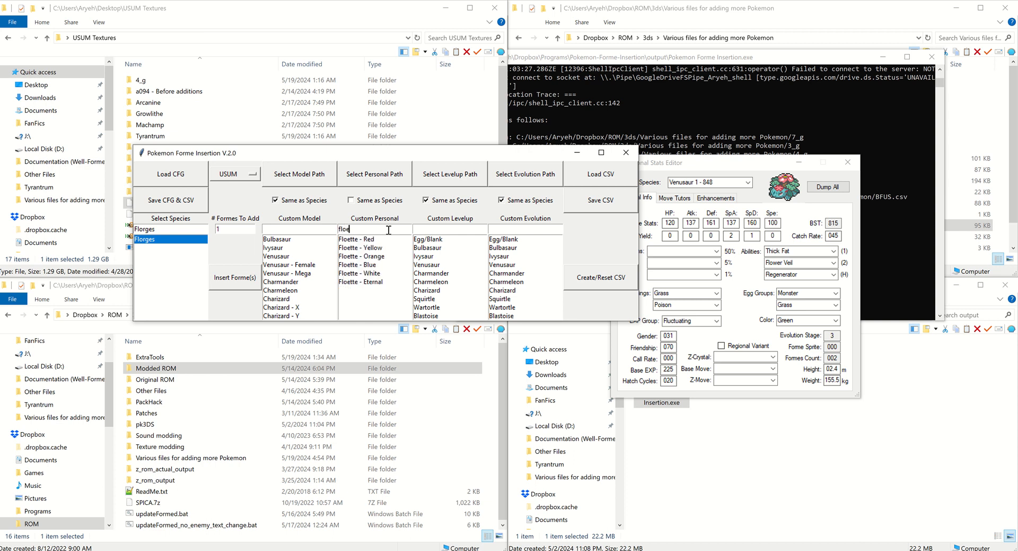
{"action": "left_click", "coordinate": [374, 281]}
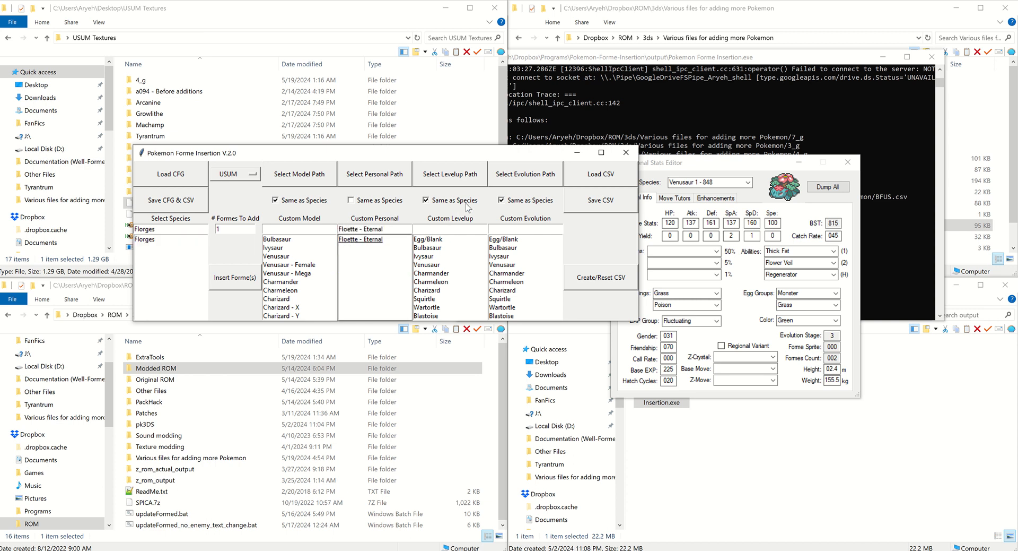
Turn off Same as Species for Custom Levelup and choose Floette - Eternal as the level-up data source
{"action": "left_click", "coordinate": [460, 229]}
{"action": "type", "text": "floe"}
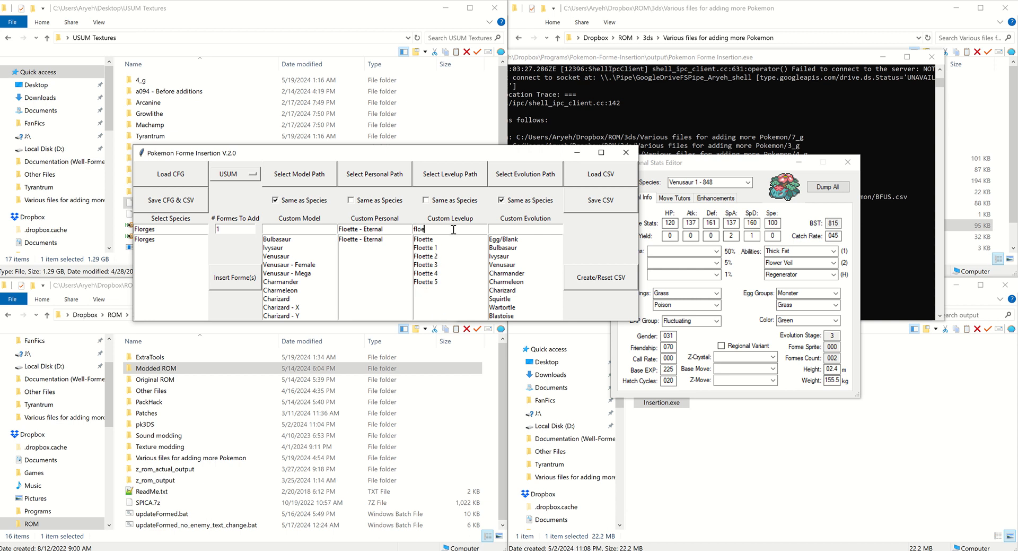
{"action": "key", "text": "BackSpace"}
{"action": "type", "text": "flo"}
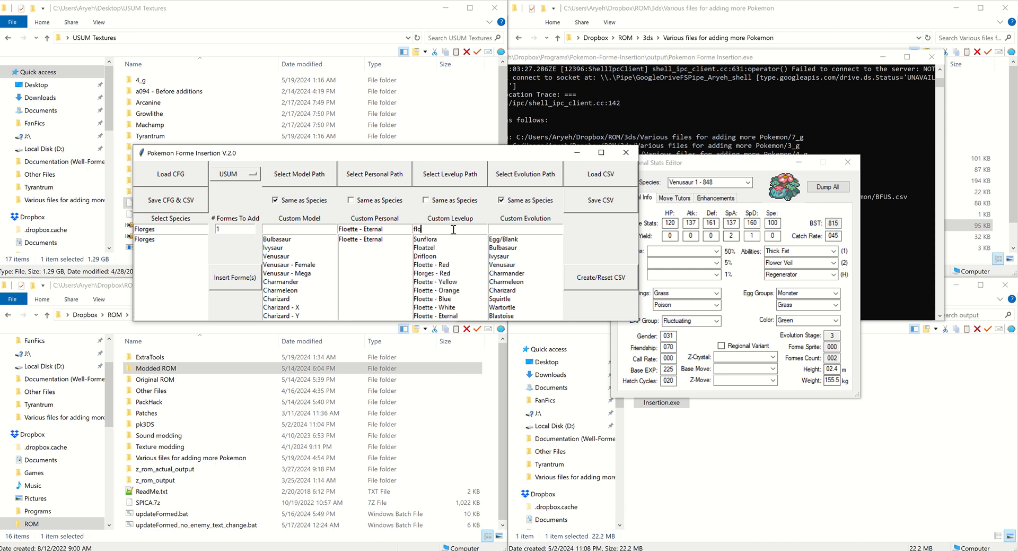
{"action": "type", "text": "e"}
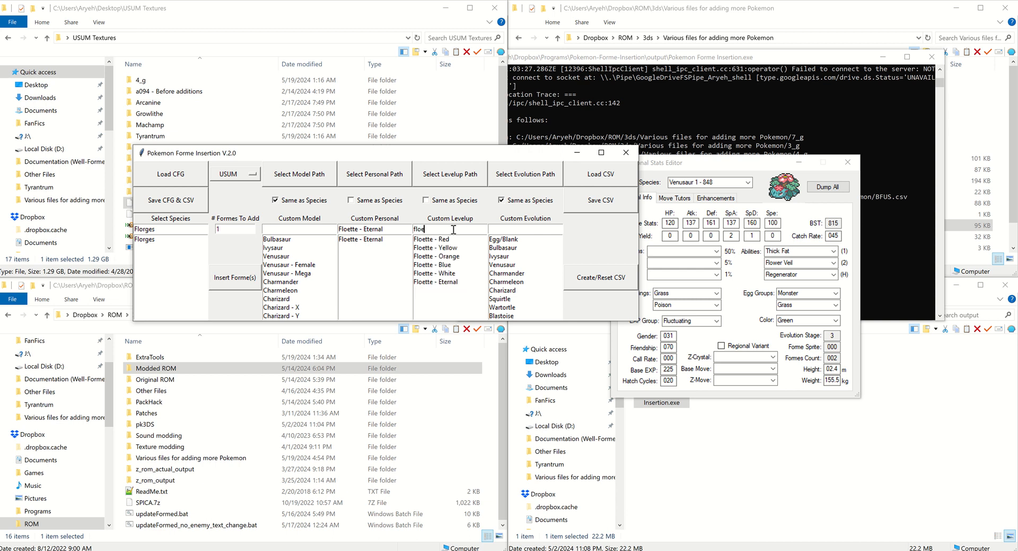
{"action": "left_click", "coordinate": [460, 282]}
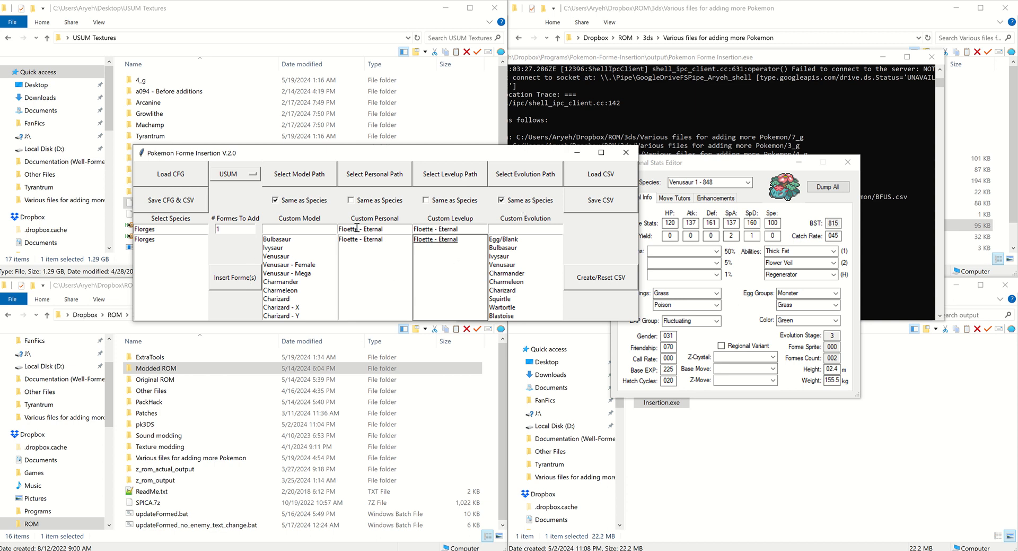
Insert the new Florges forme and review the insertion log in the console window
{"action": "left_click", "coordinate": [245, 282]}
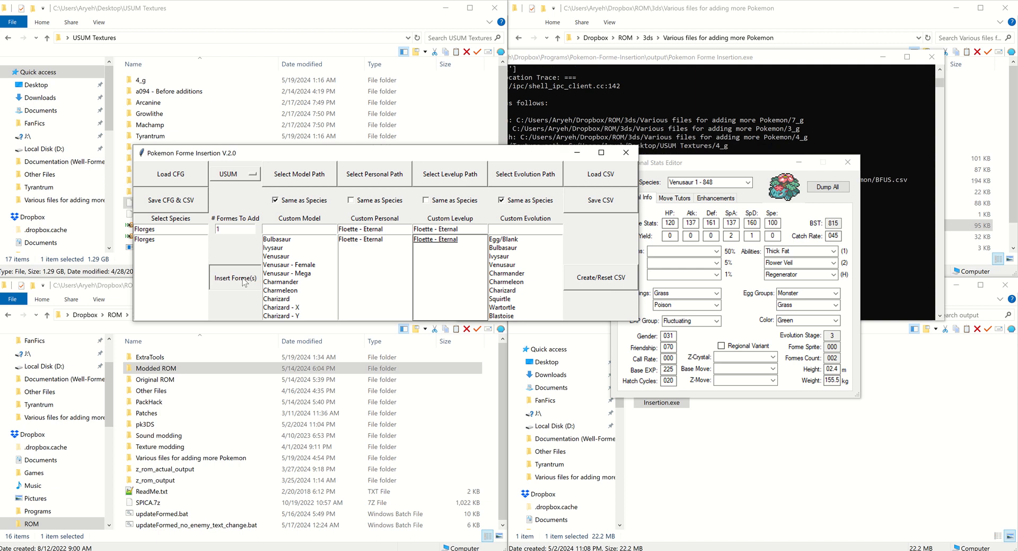
{"action": "left_click", "coordinate": [686, 104]}
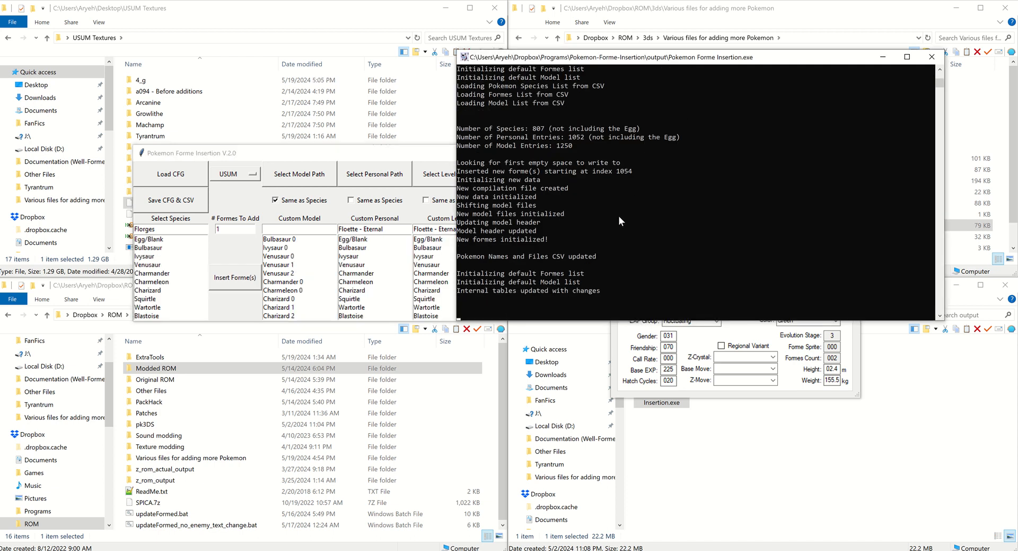
{"action": "scroll", "coordinate": [618, 215], "scroll_direction": "up", "scroll_amount": 3}
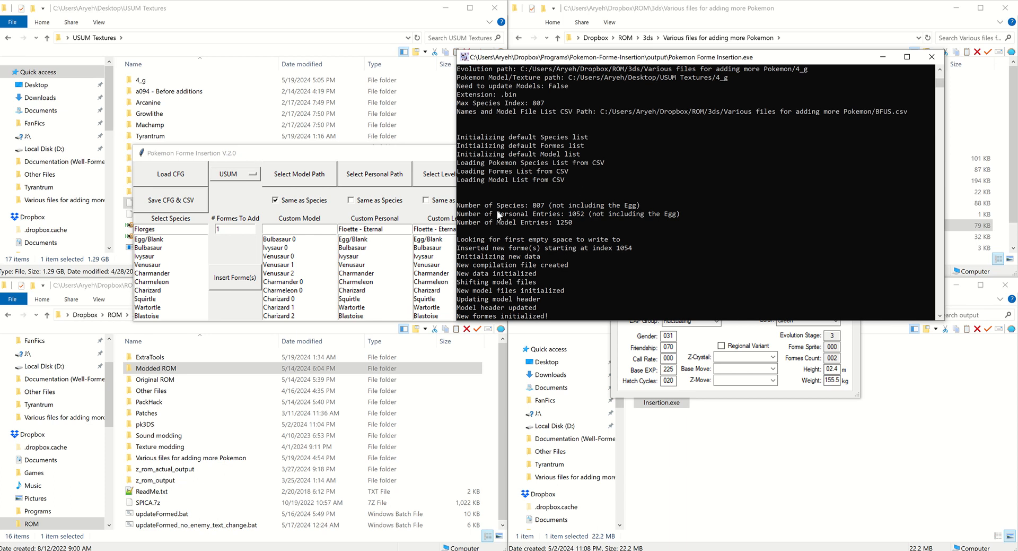
{"action": "scroll", "coordinate": [533, 212], "scroll_direction": "down", "scroll_amount": 3}
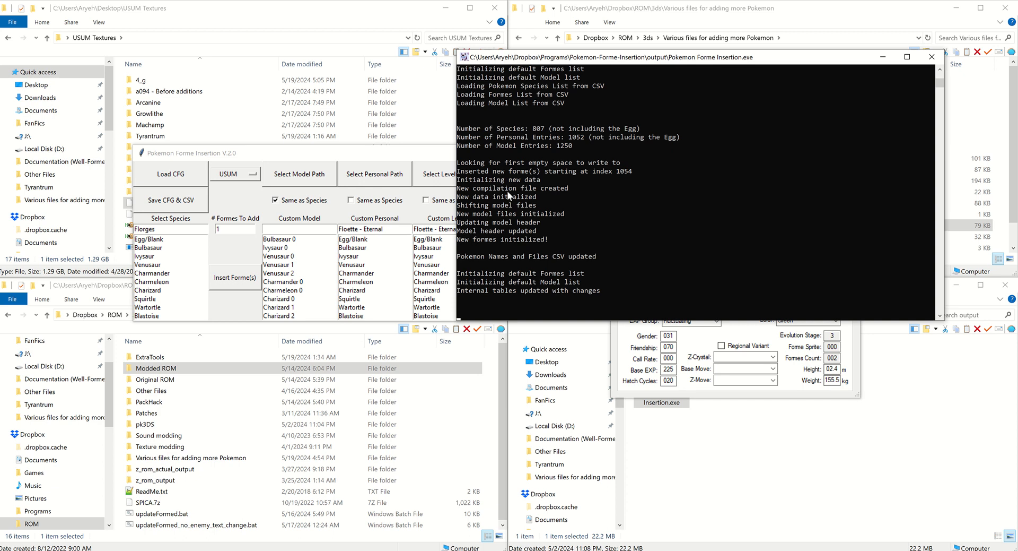
In the Personal Stats Editor, display the stats of Florges and search the species list for "flo"
{"action": "left_click", "coordinate": [762, 335]}
{"action": "left_click", "coordinate": [737, 185]}
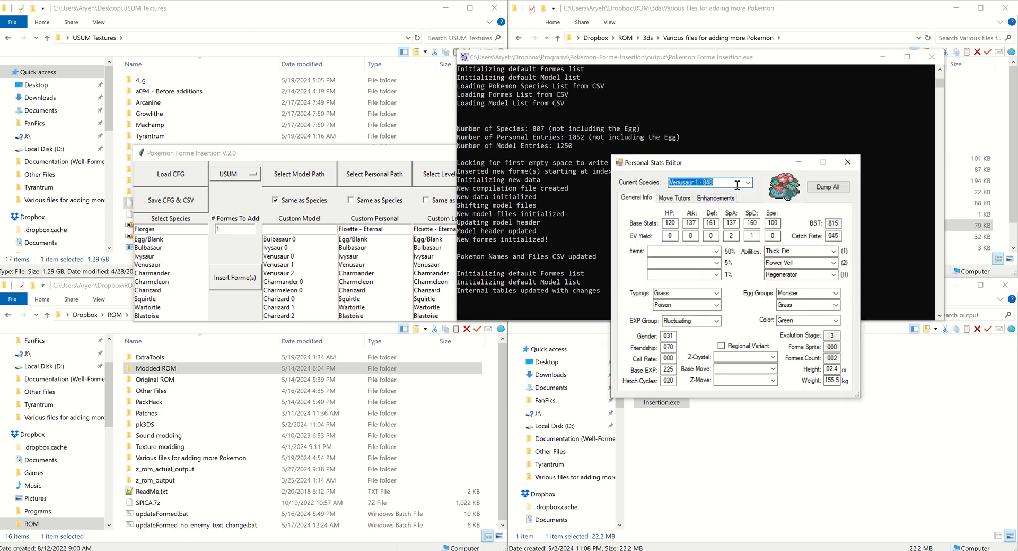
{"action": "type", "text": "floe"}
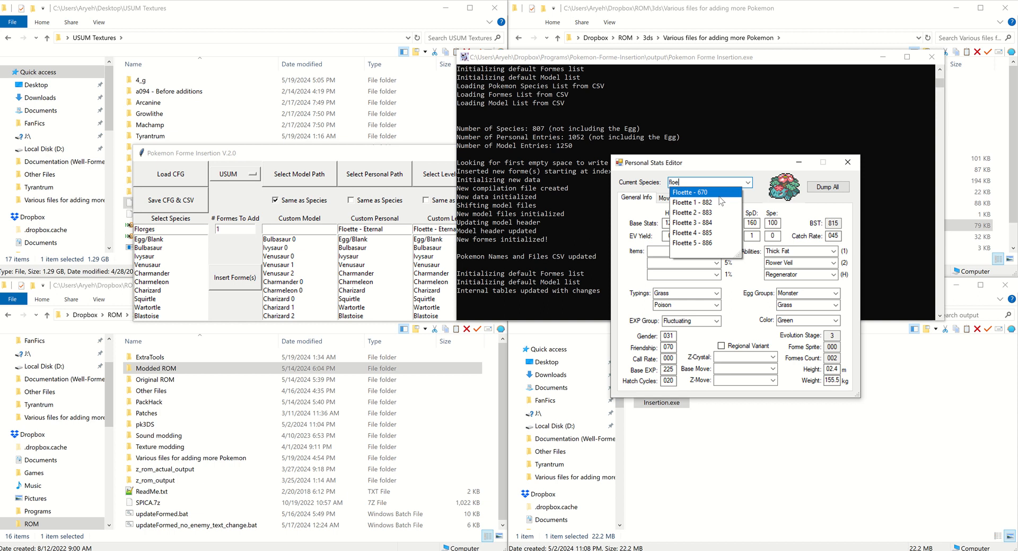
{"action": "key", "text": "BackSpace"}
{"action": "type", "text": "rges - 671"}
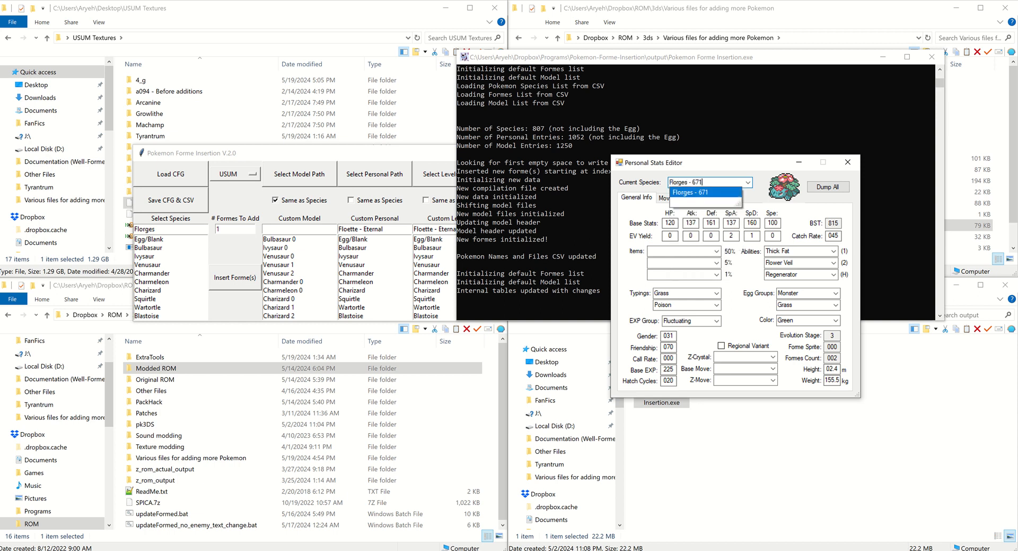
{"action": "left_click", "coordinate": [689, 192]}
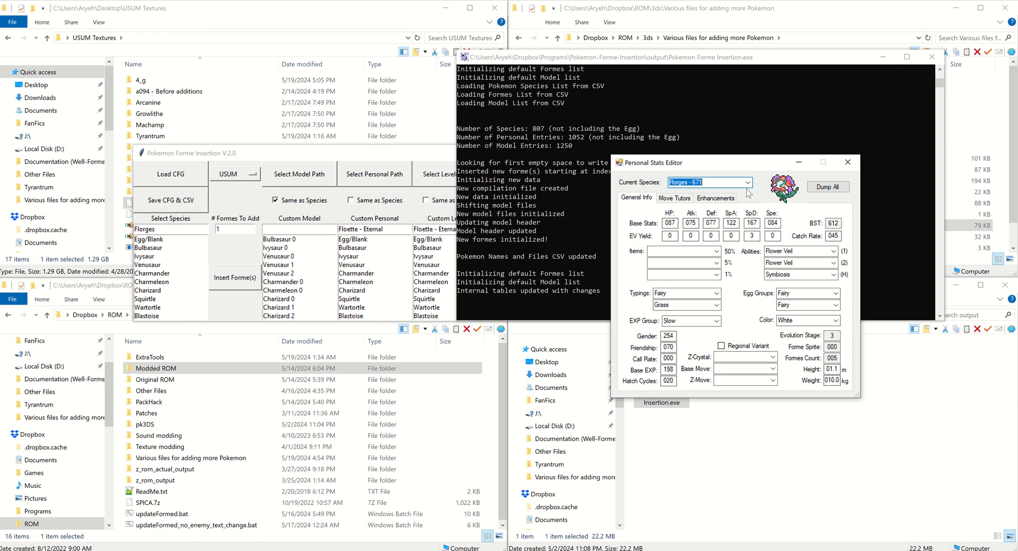
{"action": "type", "text": "flo"}
{"action": "key", "text": "Up"}
{"action": "key", "text": "Up"}
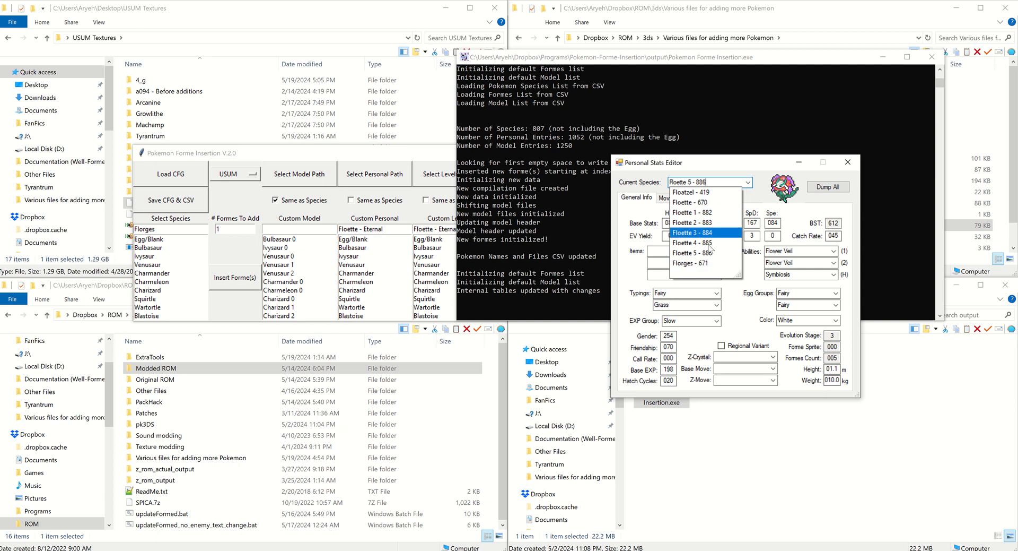
Return to the Pokemon Forme Insertion console and examine the rest of the insertion log
{"action": "left_click", "coordinate": [544, 212]}
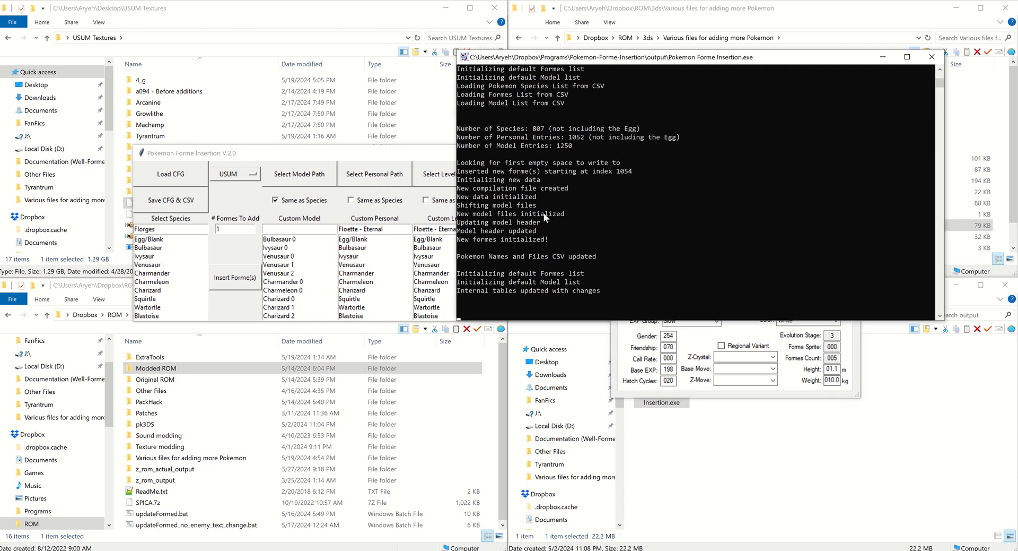
{"action": "left_click", "coordinate": [428, 159]}
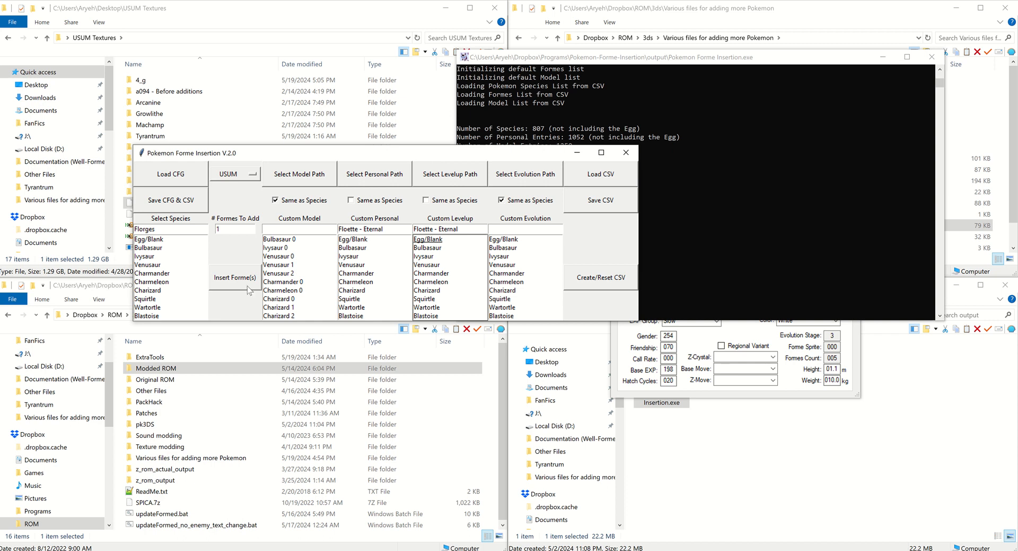
{"action": "left_click", "coordinate": [658, 232]}
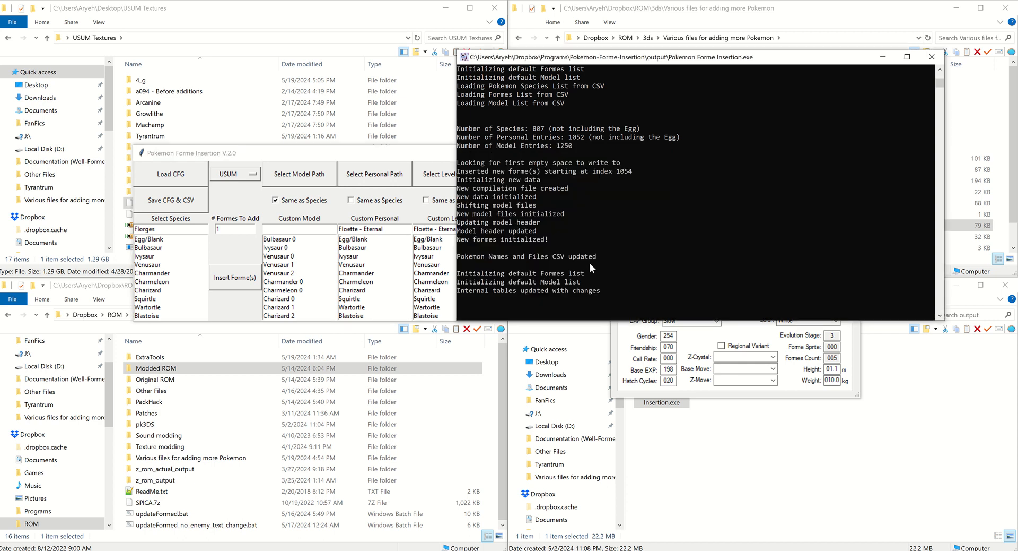
{"action": "scroll", "coordinate": [597, 264], "scroll_direction": "down", "scroll_amount": 1}
Open BFUS.csv from the Various files for adding more Pokemon folder in Excel
{"action": "left_click", "coordinate": [691, 447]}
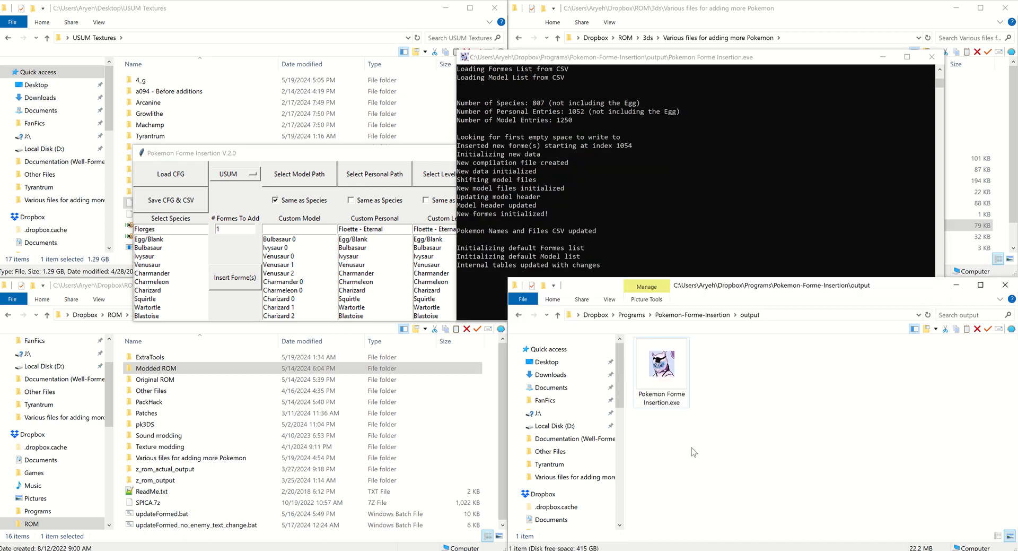
{"action": "left_click", "coordinate": [878, 18]}
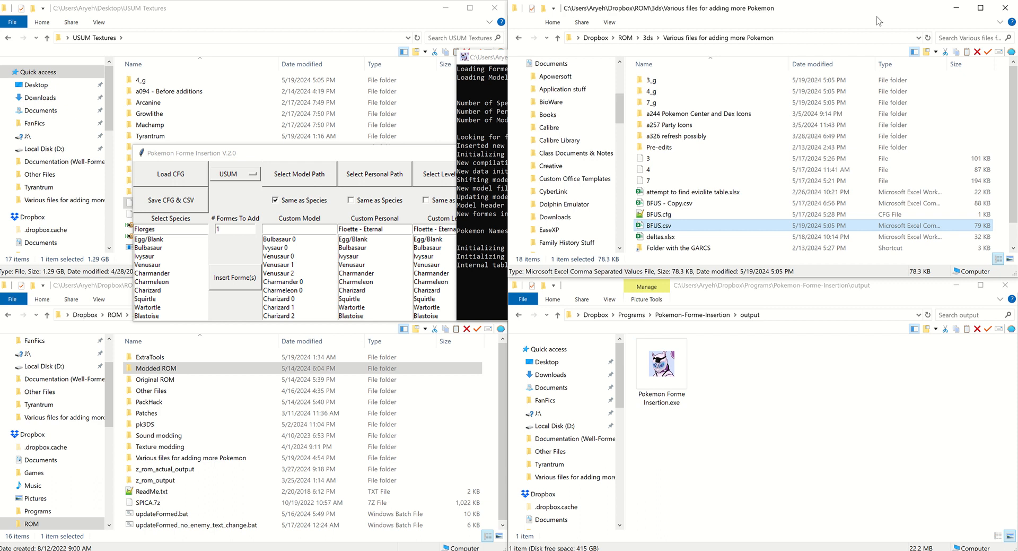
{"action": "double_click", "coordinate": [680, 227]}
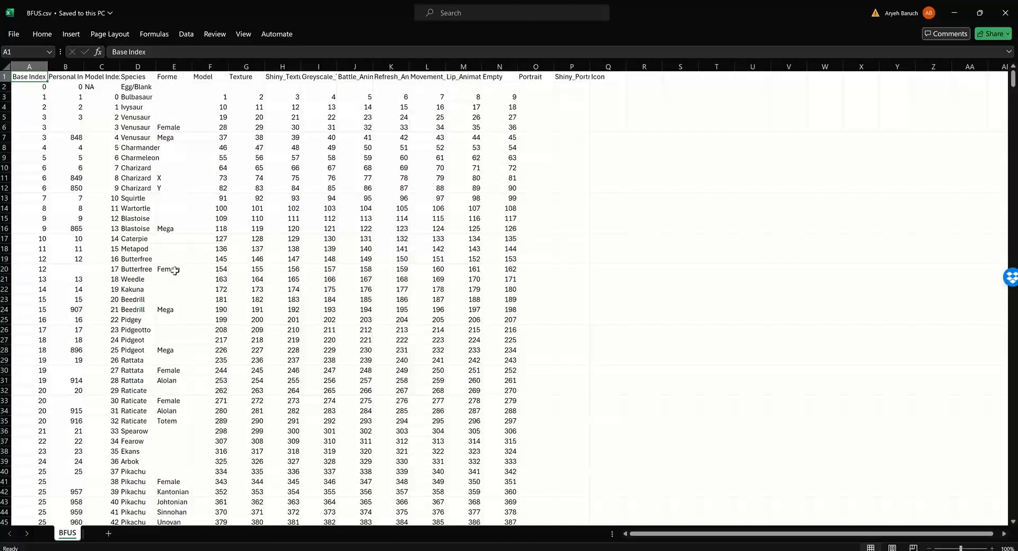
{"action": "left_click", "coordinate": [173, 268]}
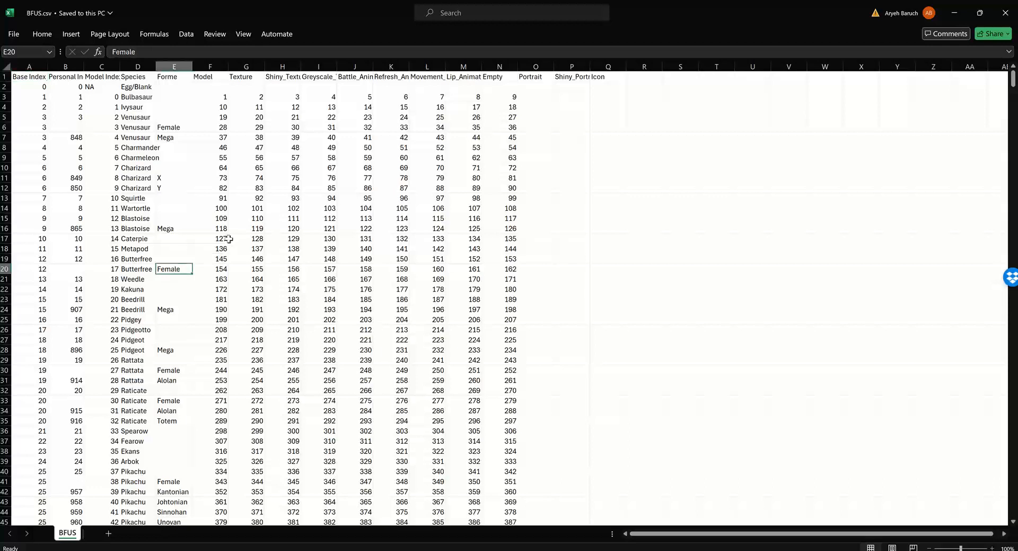
{"action": "left_click", "coordinate": [225, 217]}
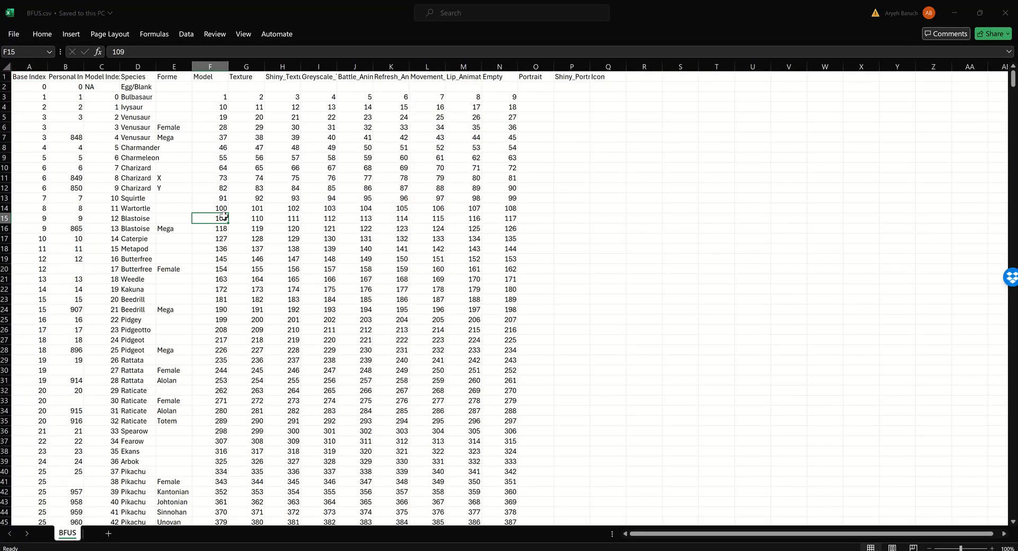
{"action": "left_click", "coordinate": [263, 199]}
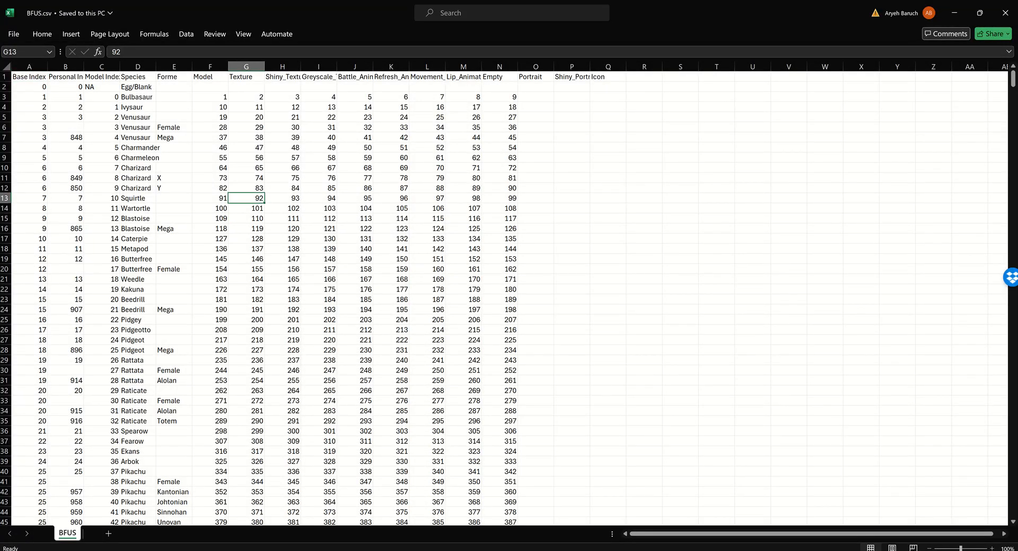
Find the Florges rows in the sheet by searching for "florges", and close the search dialog
{"action": "key", "text": "ctrl+f"}
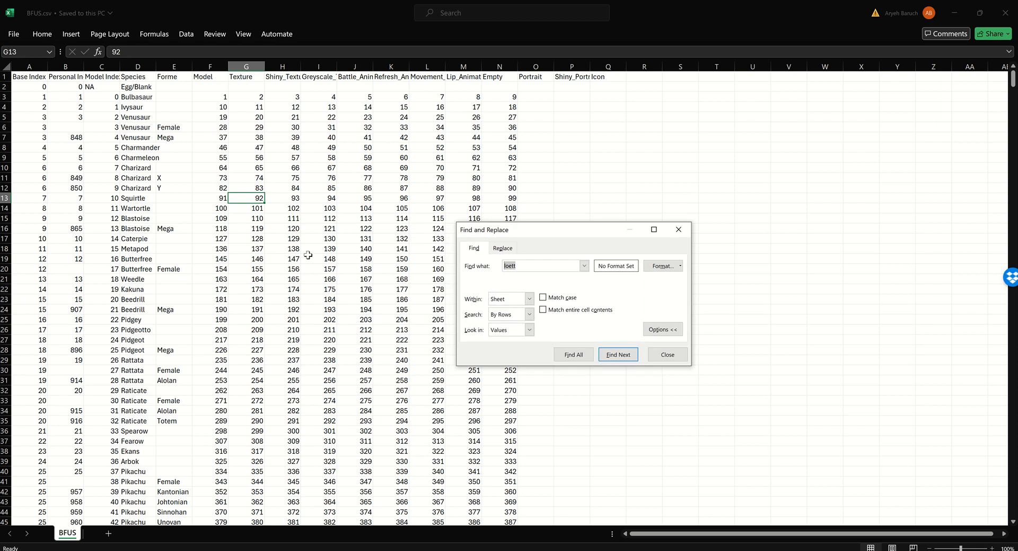
{"action": "type", "text": "florges"}
{"action": "key", "text": "Return"}
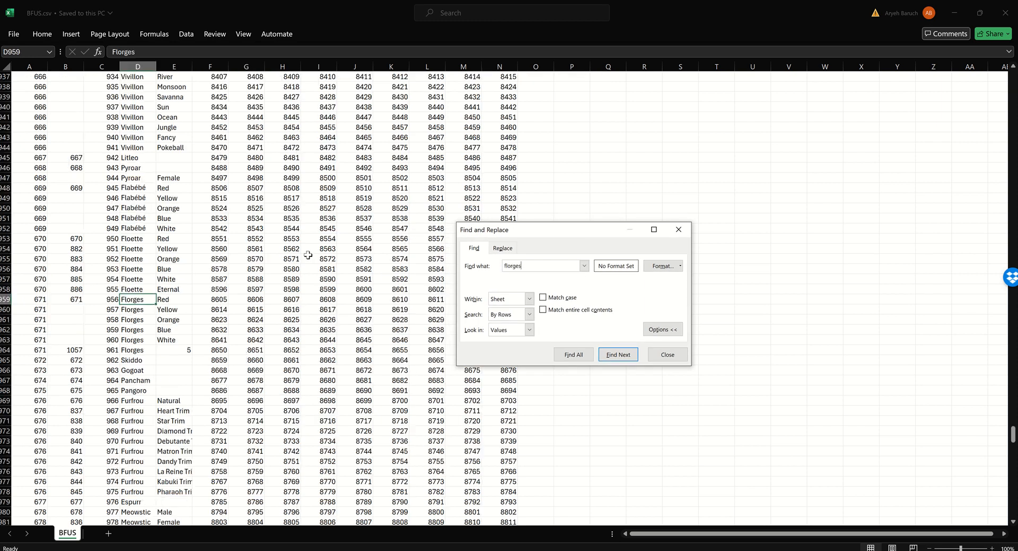
{"action": "key", "text": "Escape"}
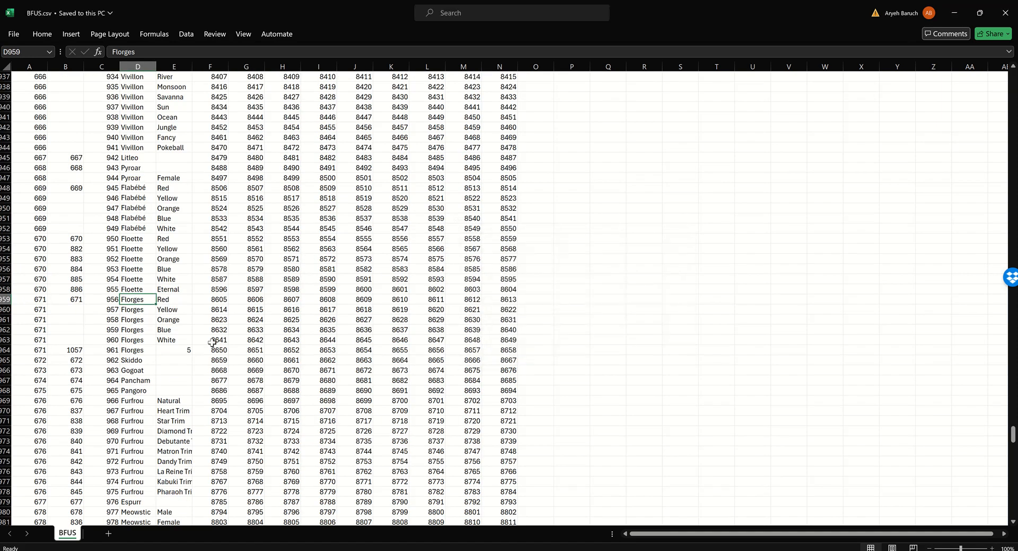
Examine the new Florges row's base, personal and model indices, its forme name, and its model and texture file numbers
{"action": "left_click", "coordinate": [42, 338]}
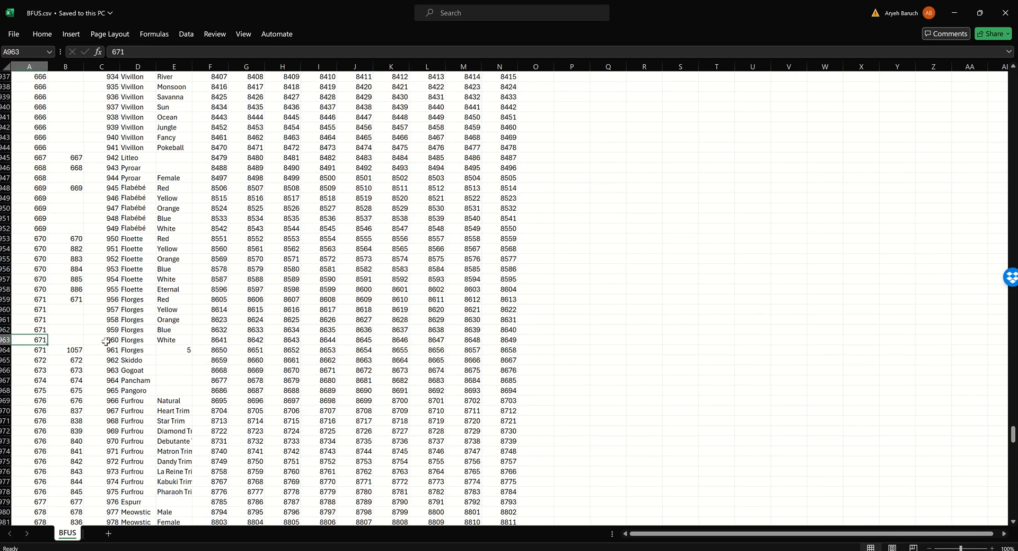
{"action": "left_click", "coordinate": [66, 349]}
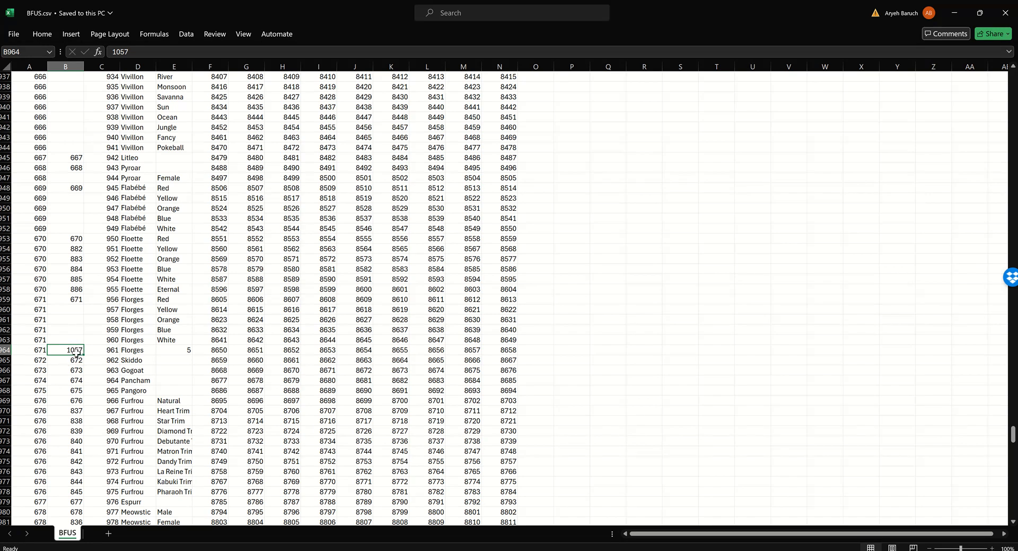
{"action": "left_click", "coordinate": [107, 352]}
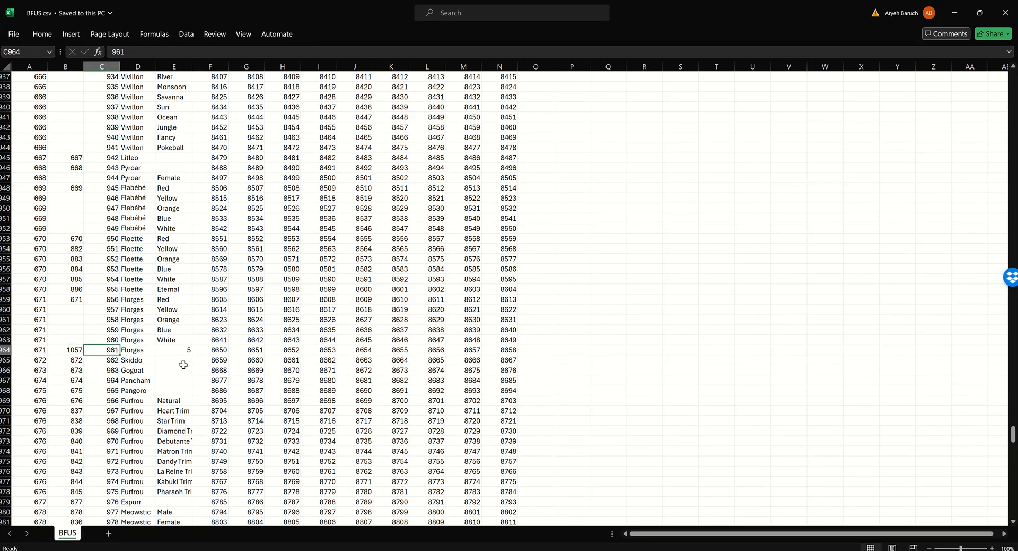
{"action": "left_click", "coordinate": [188, 354]}
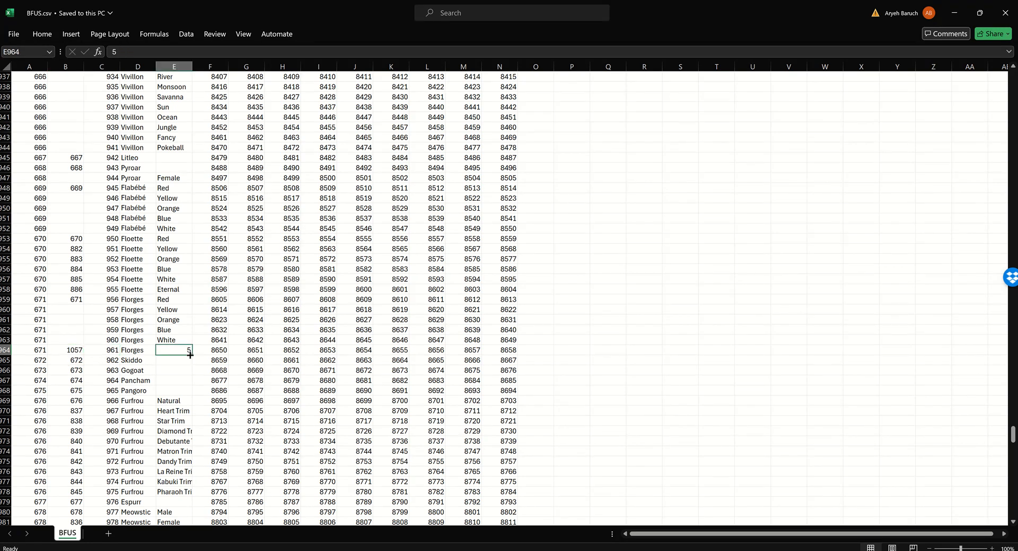
{"action": "left_click", "coordinate": [104, 352]}
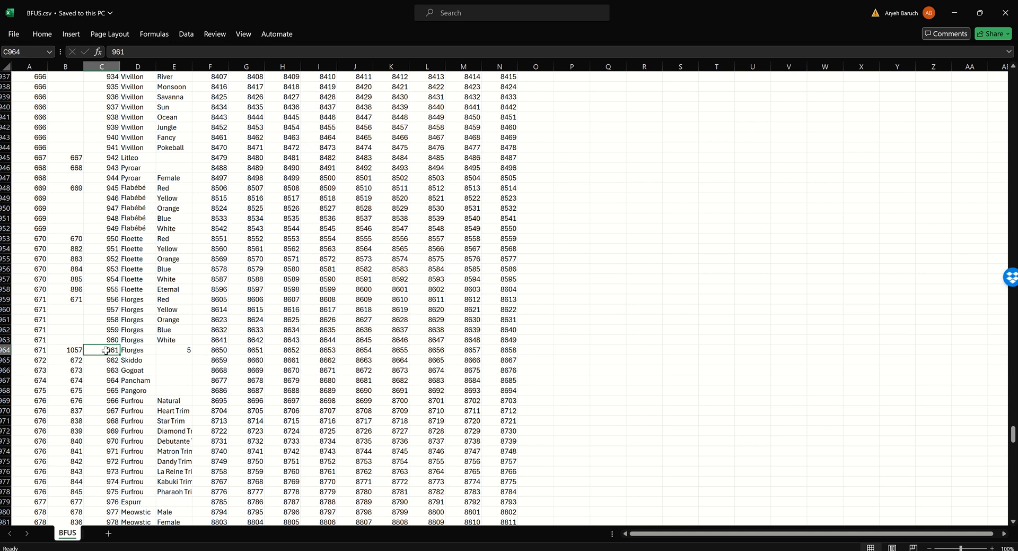
{"action": "left_click", "coordinate": [182, 352]}
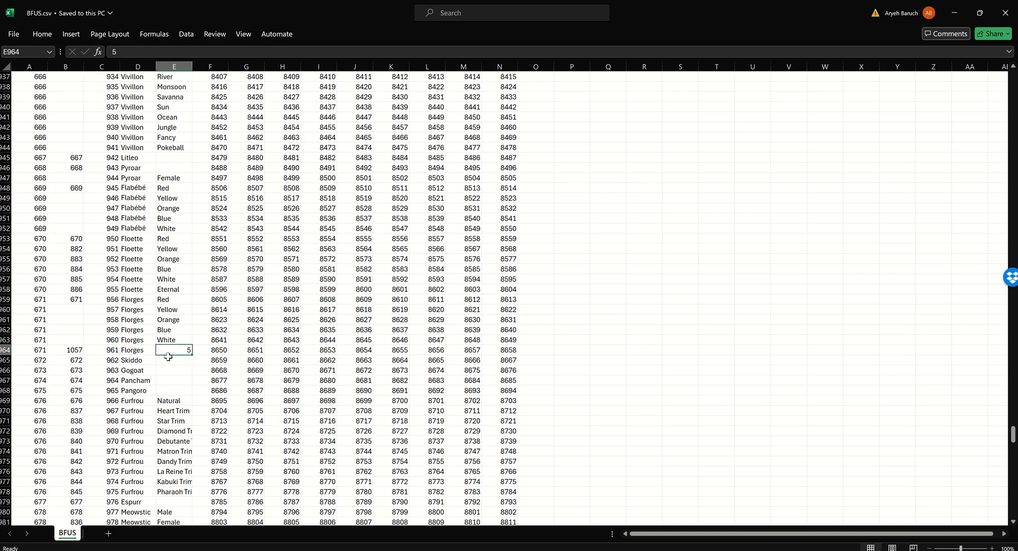
{"action": "left_click_drag", "start_coordinate": [214, 351], "coordinate": [511, 348]}
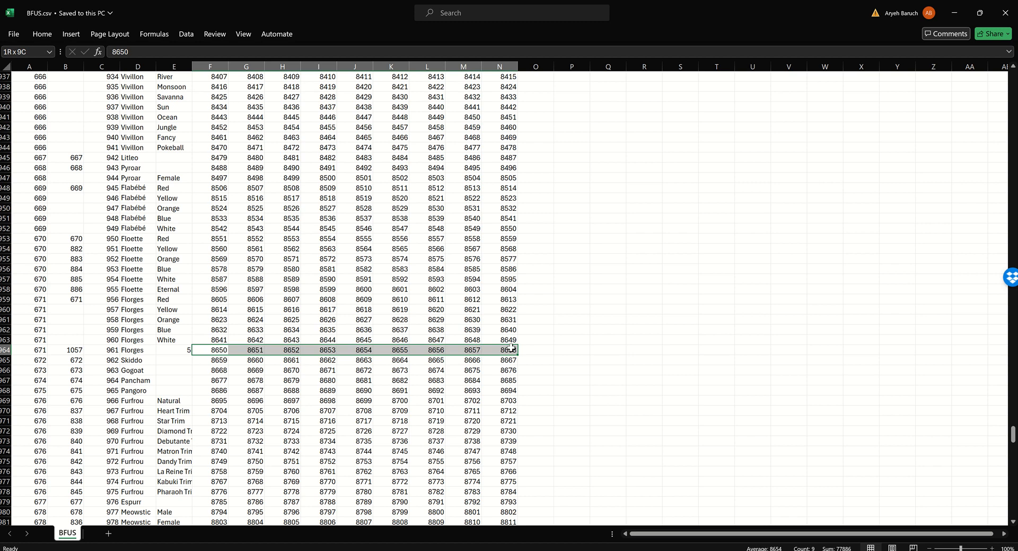
{"action": "left_click_drag", "start_coordinate": [215, 350], "coordinate": [501, 351]}
{"action": "left_click", "coordinate": [262, 349]}
{"action": "left_click", "coordinate": [219, 353]}
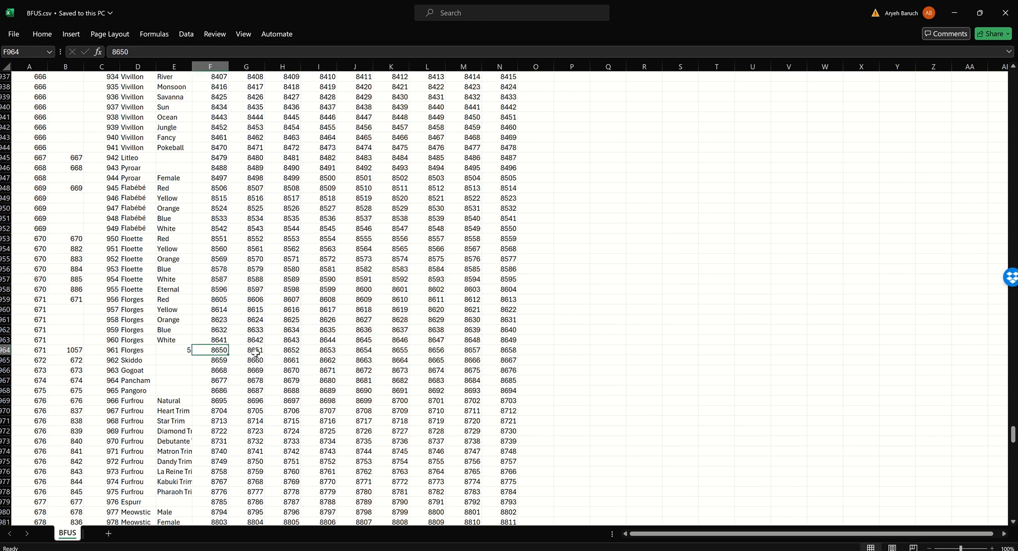
{"action": "left_click", "coordinate": [256, 351]}
{"action": "left_click", "coordinate": [289, 350]}
{"action": "left_click", "coordinate": [222, 351]}
{"action": "left_click_drag", "start_coordinate": [222, 351], "coordinate": [287, 351]}
Set the forme name of the newly added Florges row to Eternal in cell E964
{"action": "left_click", "coordinate": [175, 351]}
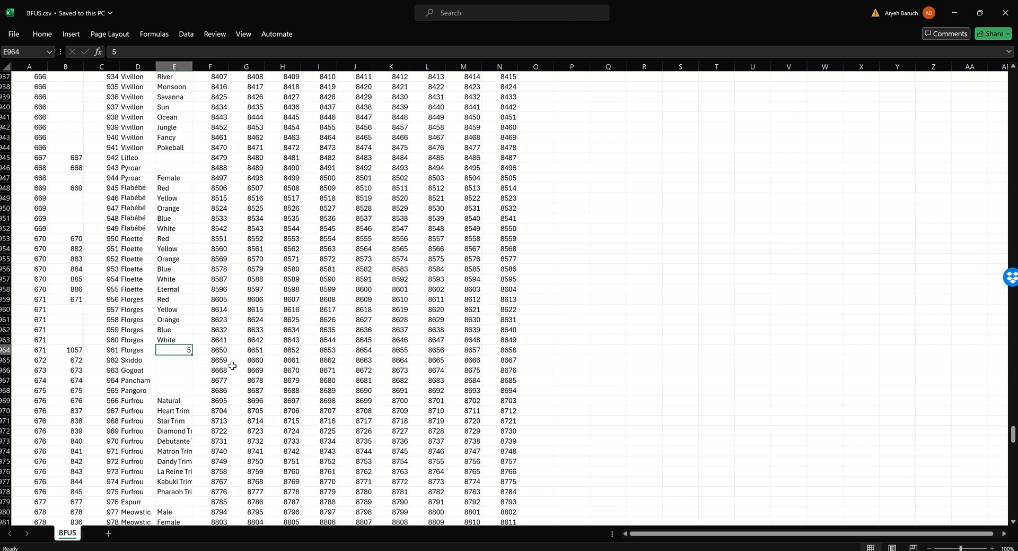
{"action": "type", "text": "Eternal"}
{"action": "key", "text": "Return"}
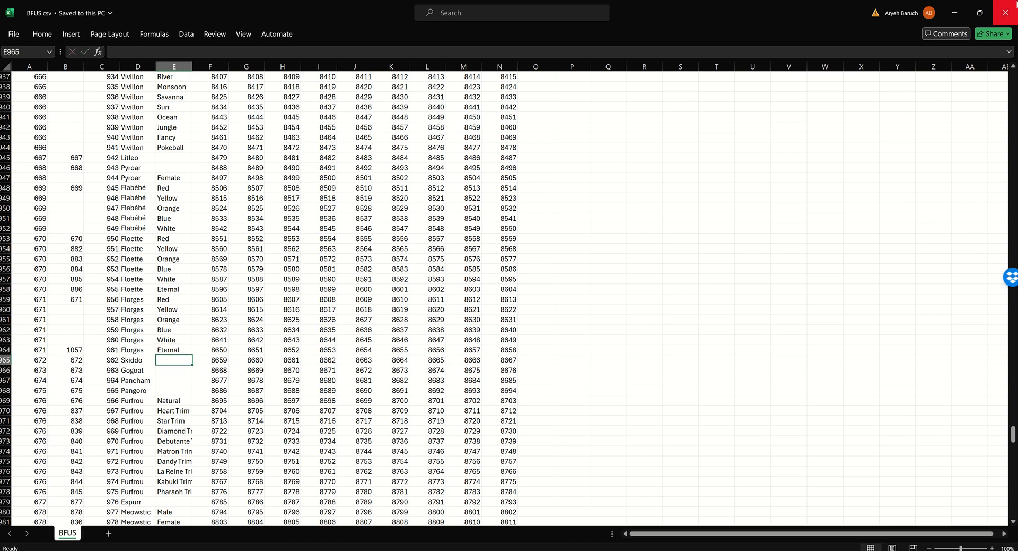
Close the BFUS.csv spreadsheet and the Pokemon Forme Insertion tool, and return to the main window of pk3DS
{"action": "left_click", "coordinate": [1009, 5]}
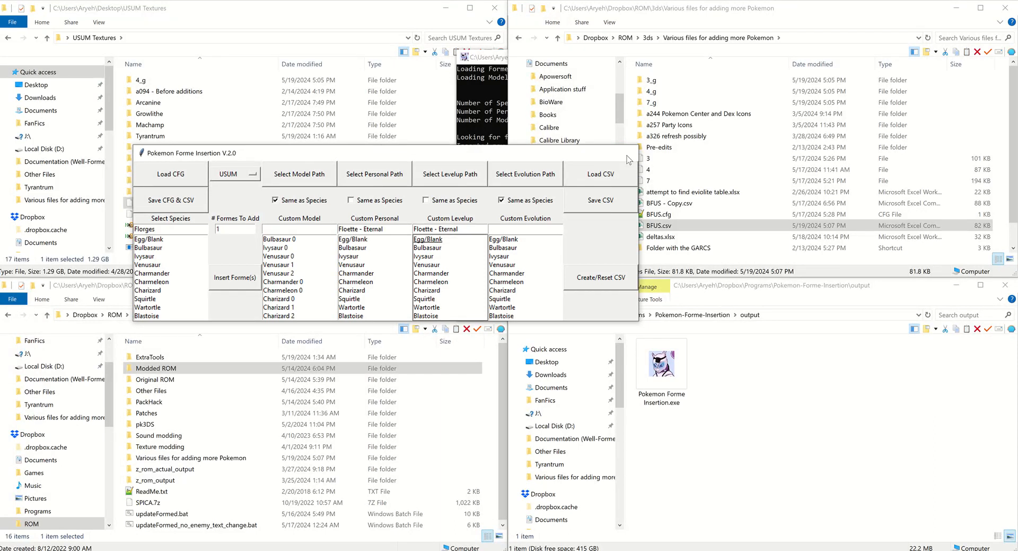
{"action": "left_click", "coordinate": [626, 154]}
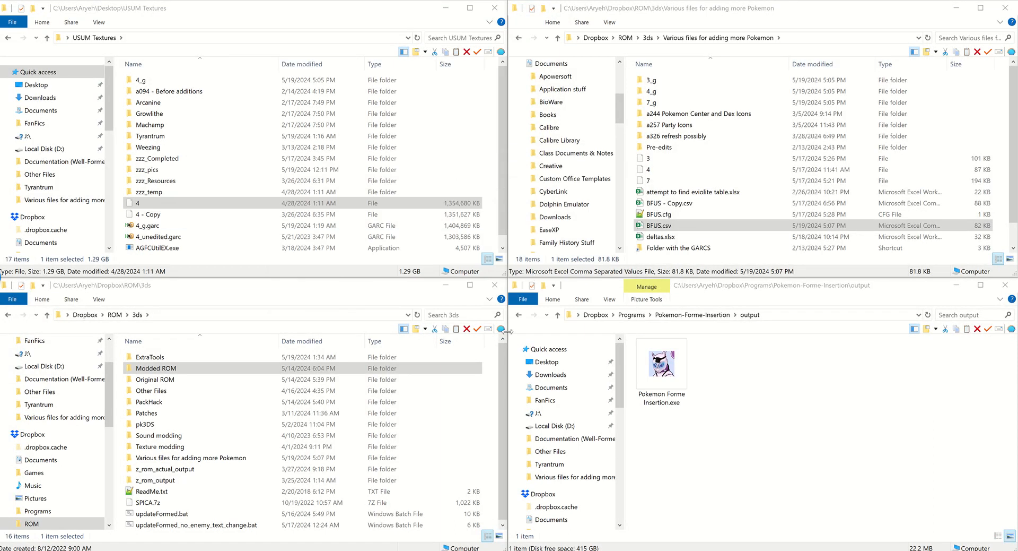
{"action": "mouse_move", "coordinate": [195, 550]}
{"action": "left_click", "coordinate": [247, 507]}
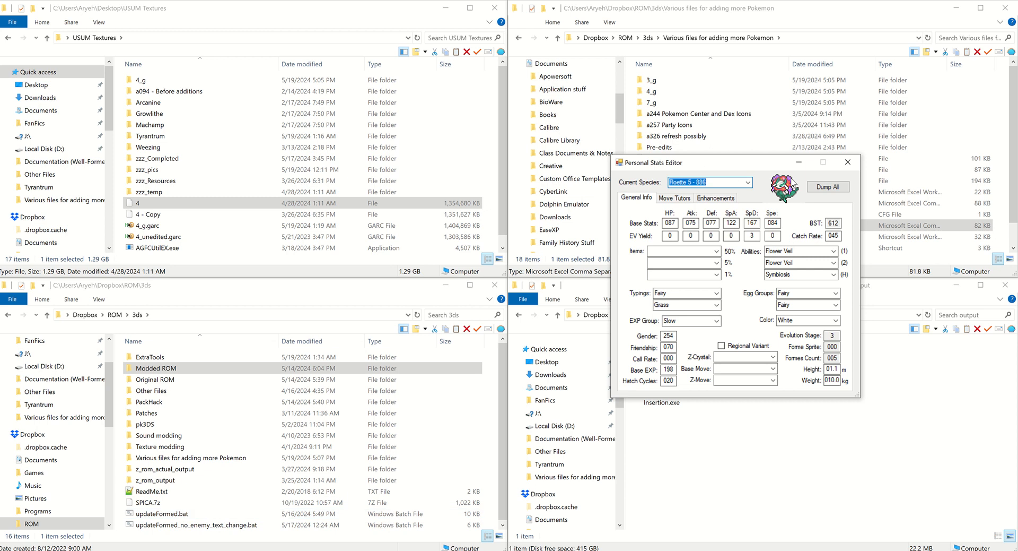
{"action": "left_click", "coordinate": [853, 163]}
{"action": "left_click_drag", "start_coordinate": [732, 202], "coordinate": [276, 234]}
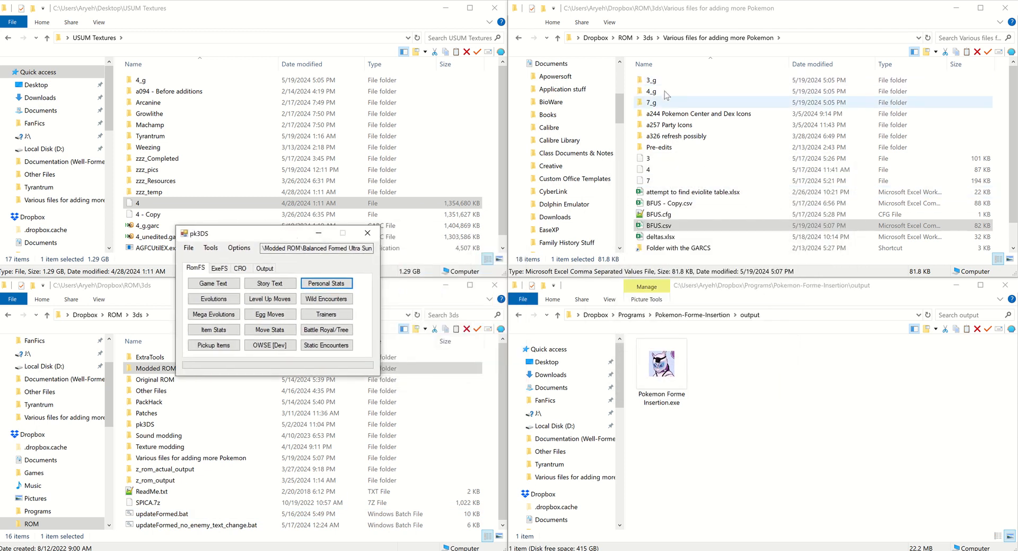
Open the (un)Pack + BCLIM tool, view the folder with the GARCs and come back from it, and close the tool
{"action": "left_click", "coordinate": [211, 247]}
{"action": "mouse_move", "coordinate": [228, 271]}
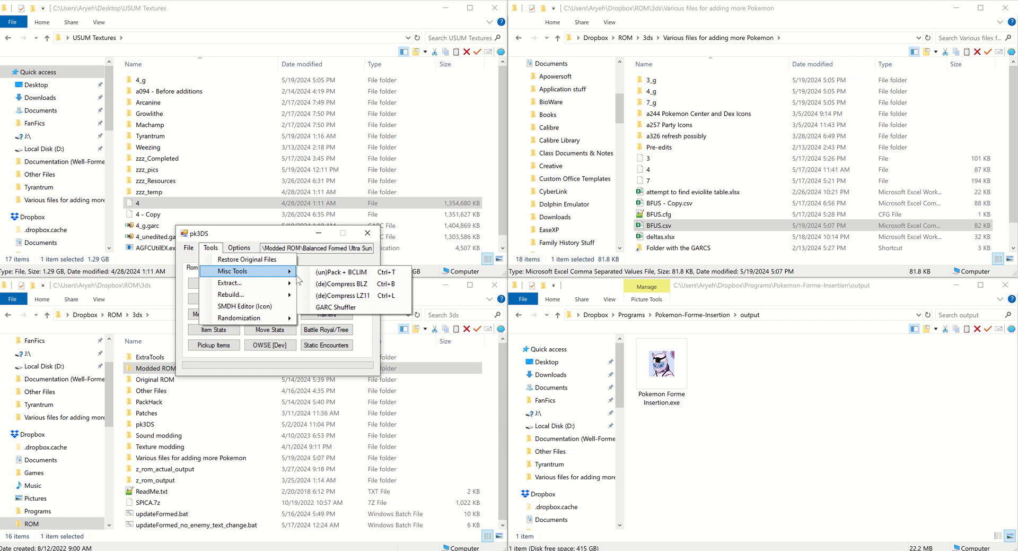
{"action": "left_click", "coordinate": [366, 273]}
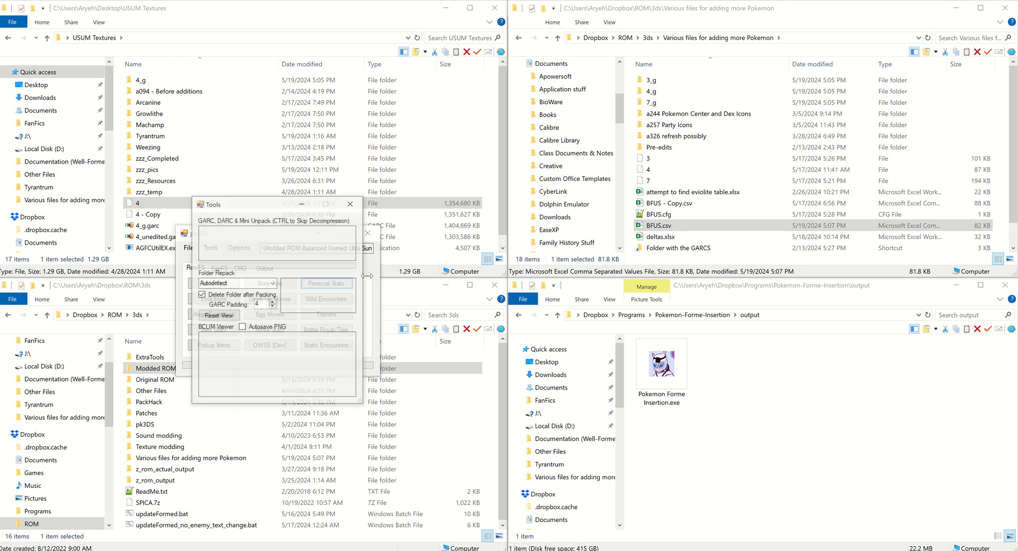
{"action": "left_click_drag", "start_coordinate": [769, 78], "coordinate": [681, 81]}
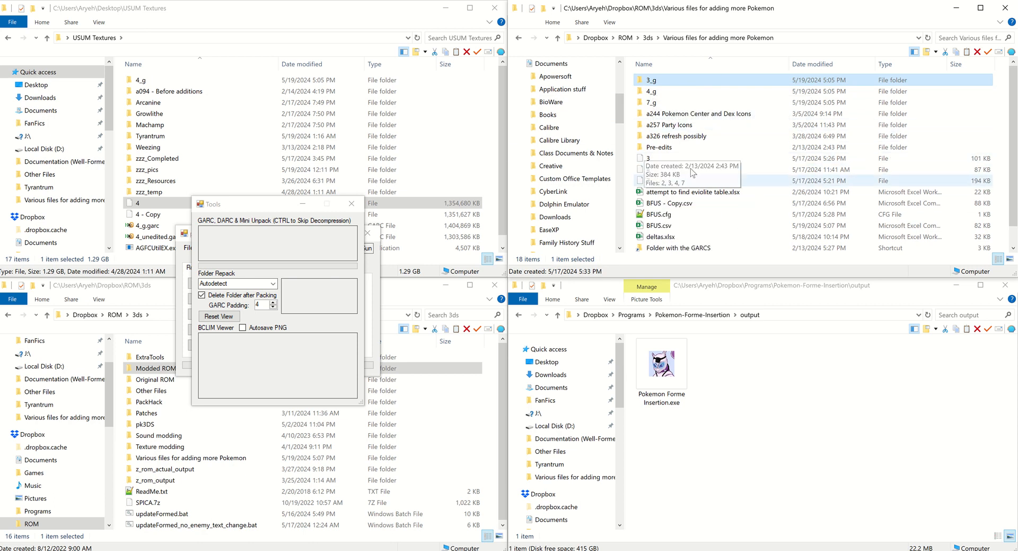
{"action": "scroll", "coordinate": [680, 161], "scroll_direction": "down", "scroll_amount": 1}
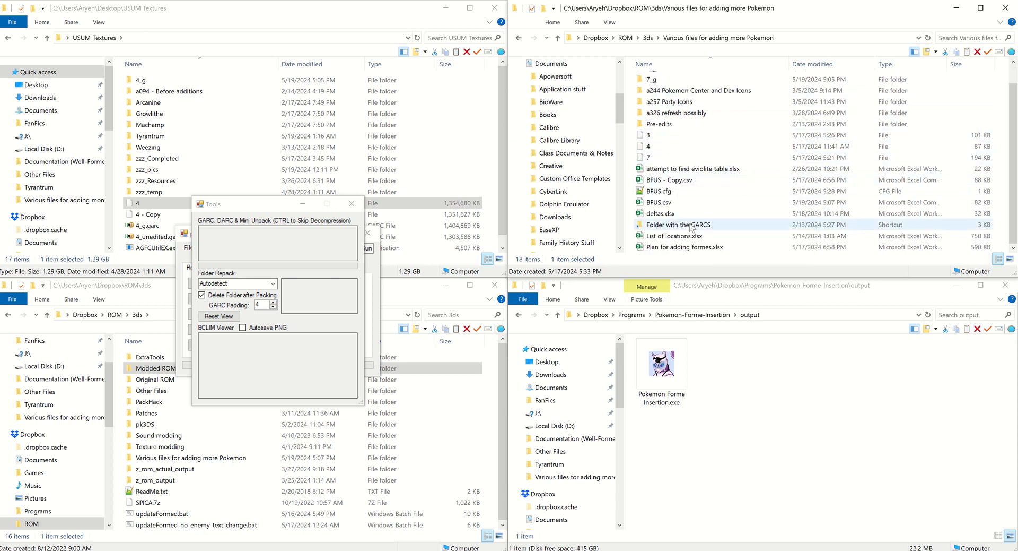
{"action": "double_click", "coordinate": [671, 224]}
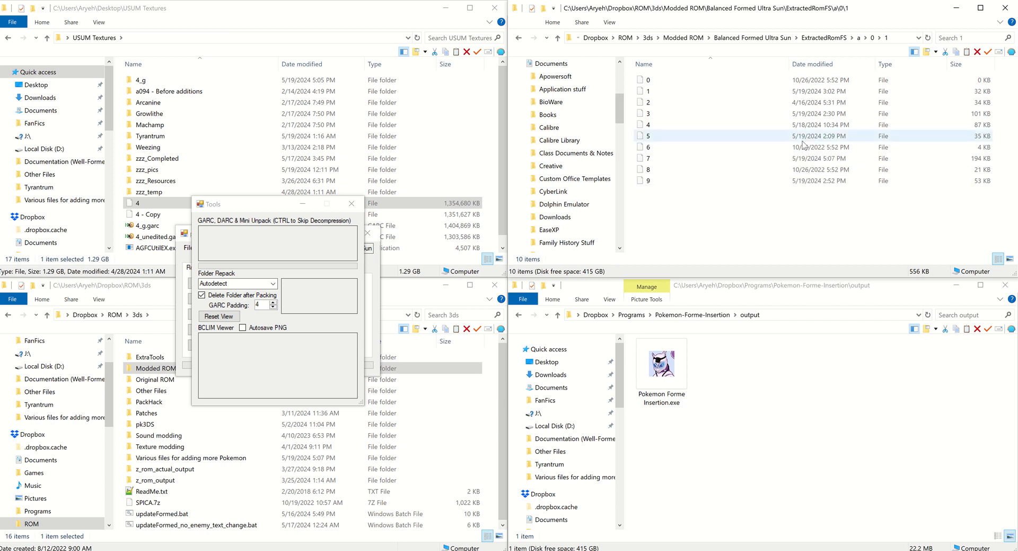
{"action": "left_click", "coordinate": [519, 38]}
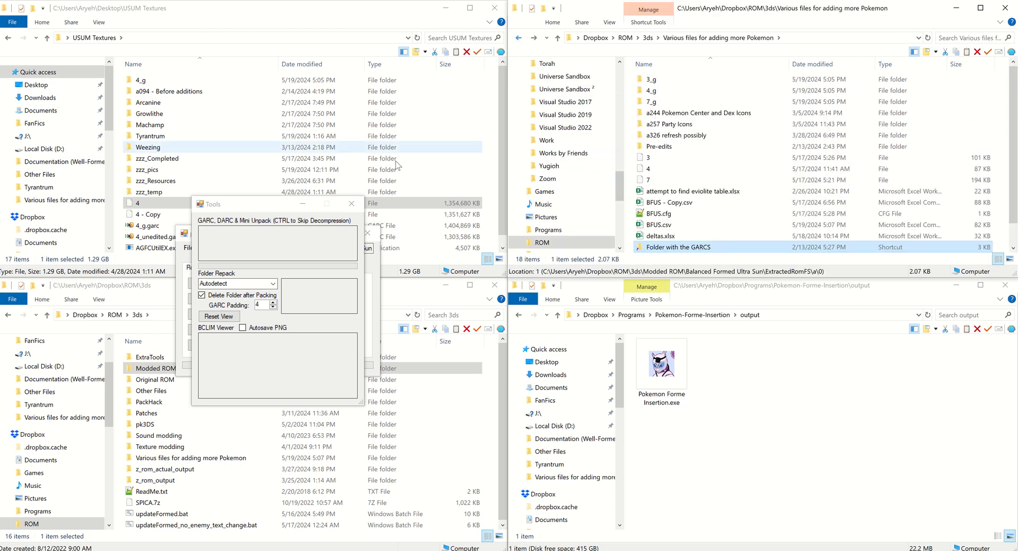
{"action": "left_click", "coordinate": [350, 205]}
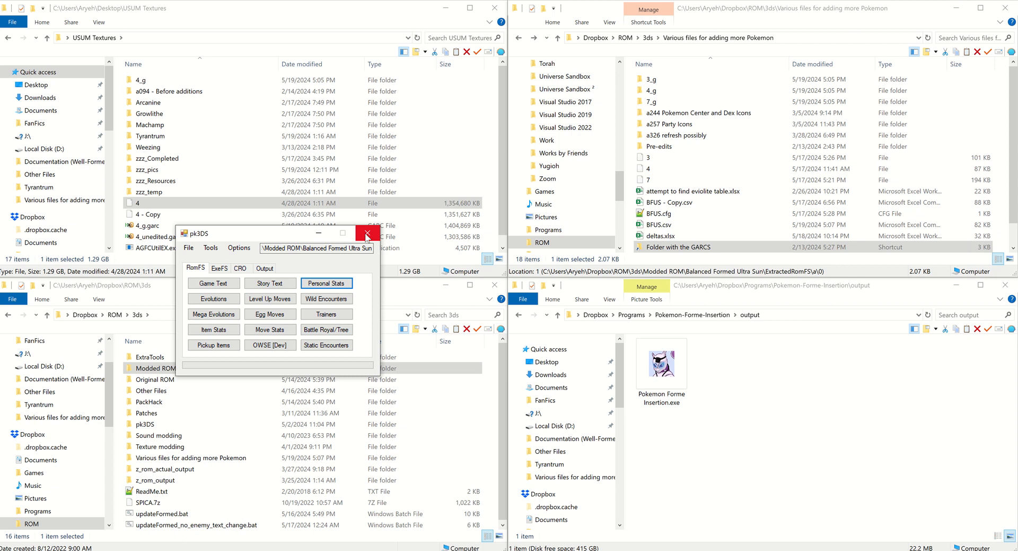
Examine the added forme entries at the end of the Personal Stats species list, including the Minior formes, and close the editor
{"action": "left_click", "coordinate": [344, 282]}
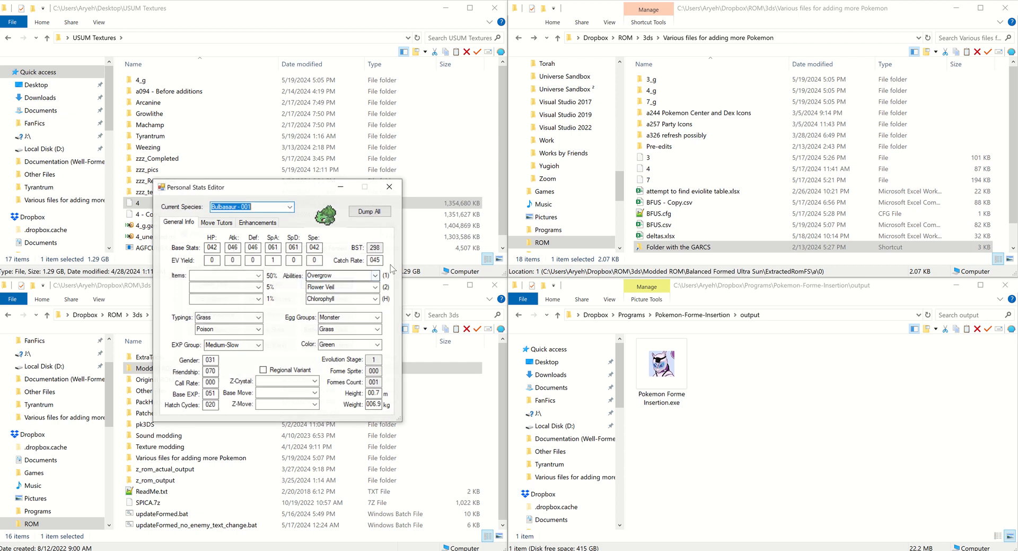
{"action": "left_click", "coordinate": [290, 207]}
{"action": "left_click_drag", "start_coordinate": [292, 229], "coordinate": [308, 431]}
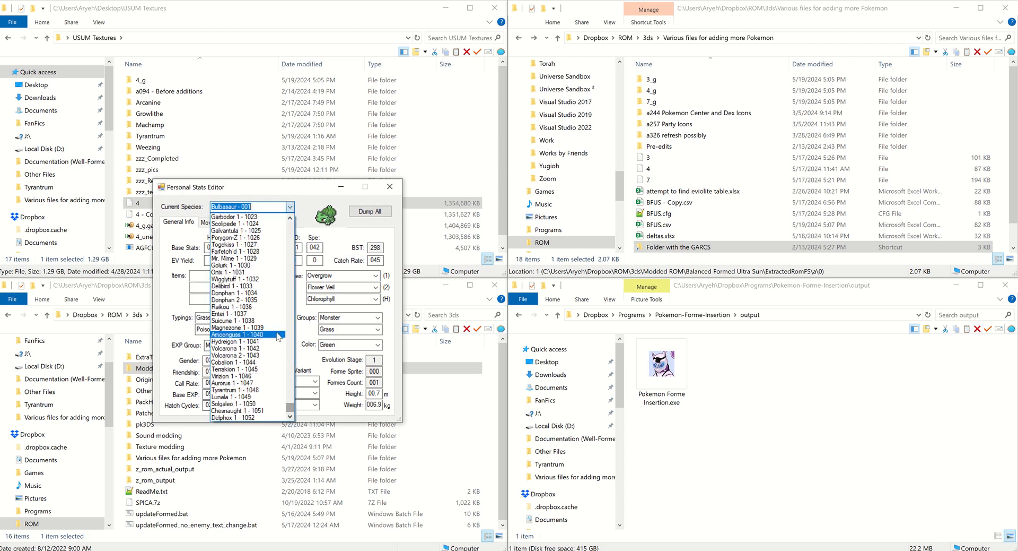
{"action": "scroll", "coordinate": [279, 337], "scroll_direction": "up", "scroll_amount": 5}
{"action": "scroll", "coordinate": [265, 342], "scroll_direction": "up", "scroll_amount": 20}
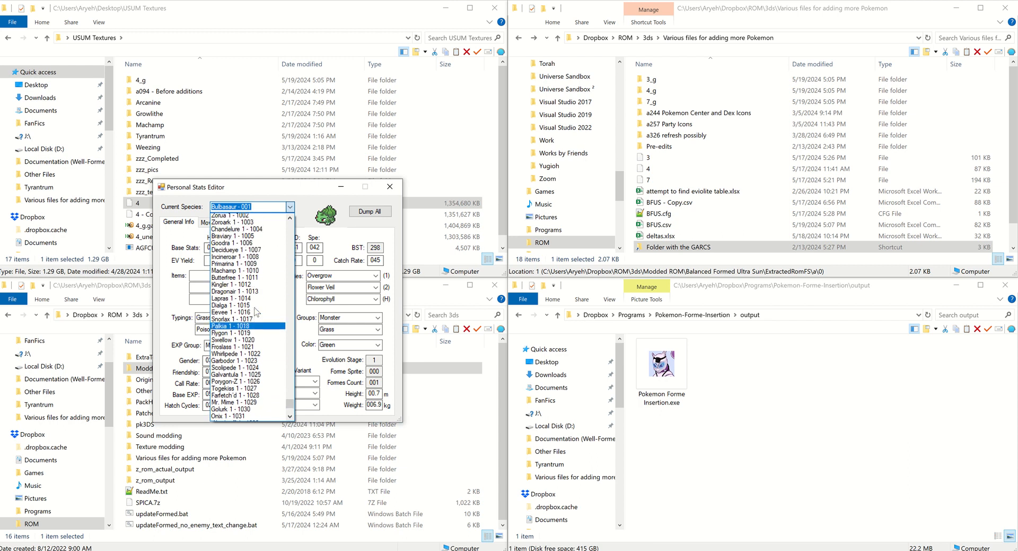
{"action": "scroll", "coordinate": [264, 341], "scroll_direction": "up", "scroll_amount": 9}
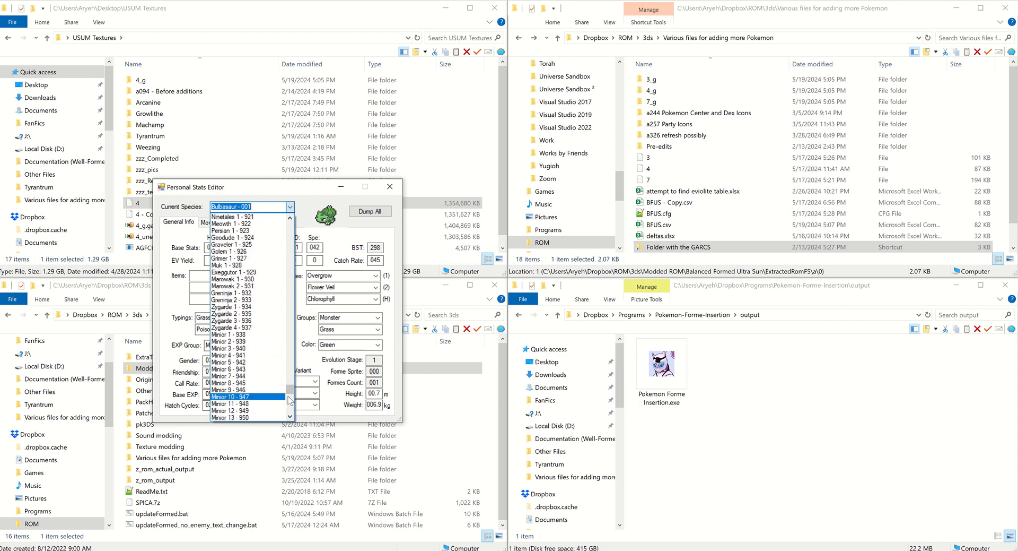
{"action": "left_click_drag", "start_coordinate": [290, 389], "coordinate": [291, 394]}
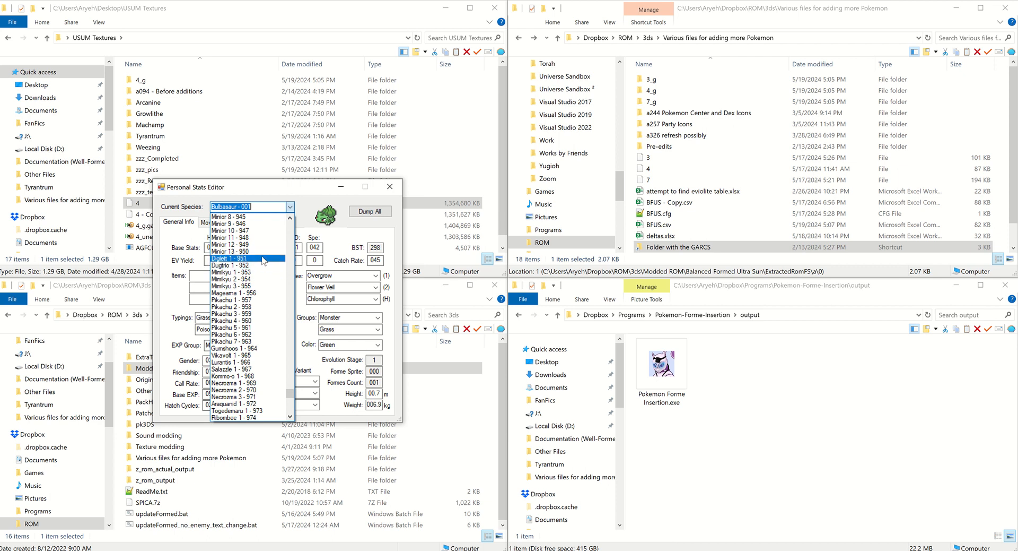
{"action": "scroll", "coordinate": [256, 250], "scroll_direction": "down", "scroll_amount": 1}
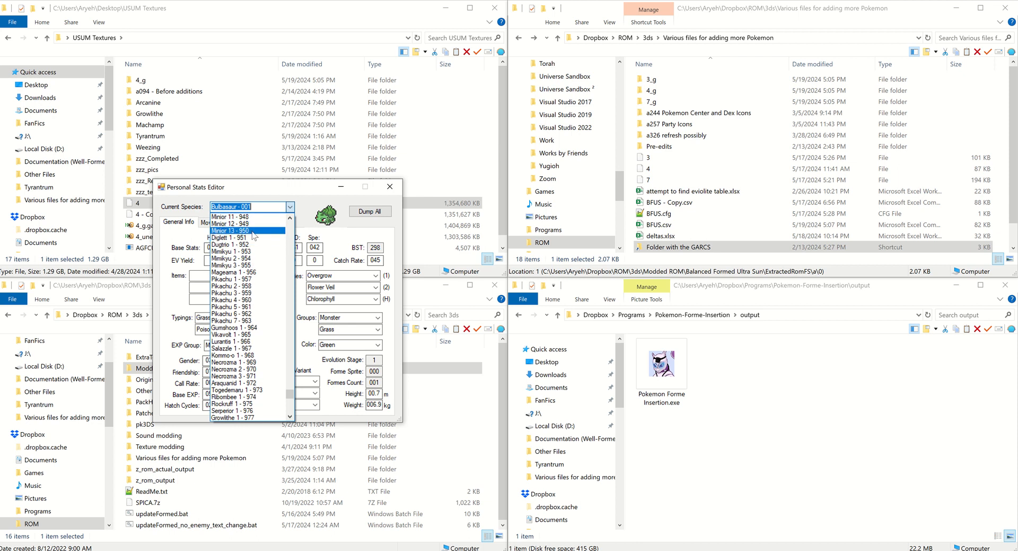
{"action": "left_click", "coordinate": [313, 186]}
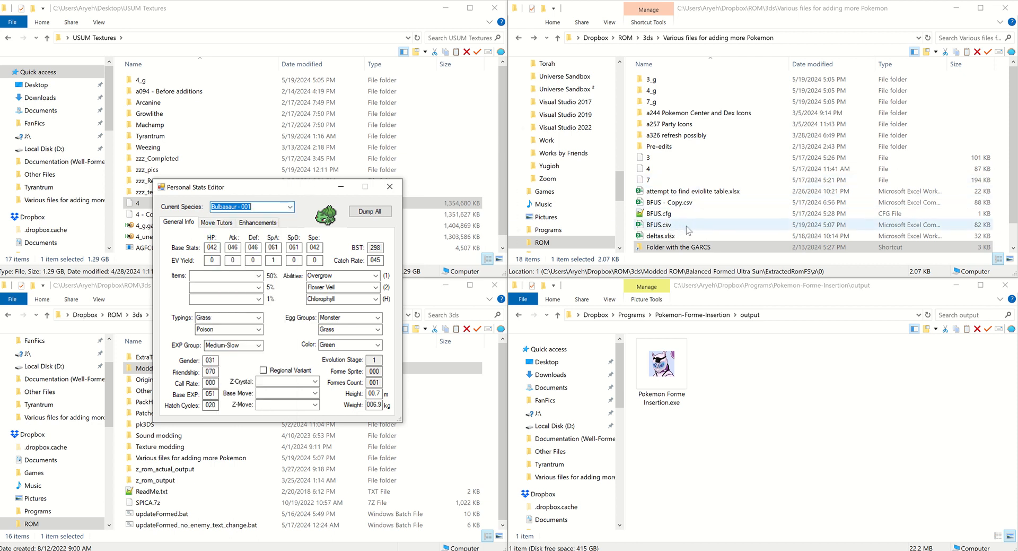
{"action": "left_click", "coordinate": [391, 189]}
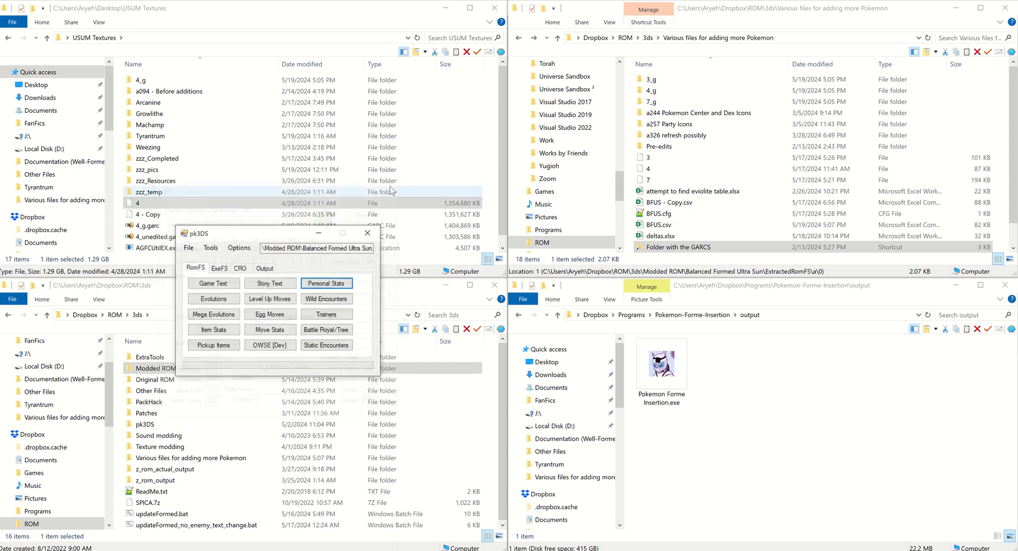
Reopen the Personal Stats Editor, browse the high-numbered forme entries in its species list once more, and close it
{"action": "left_click_drag", "start_coordinate": [266, 237], "coordinate": [536, 203]}
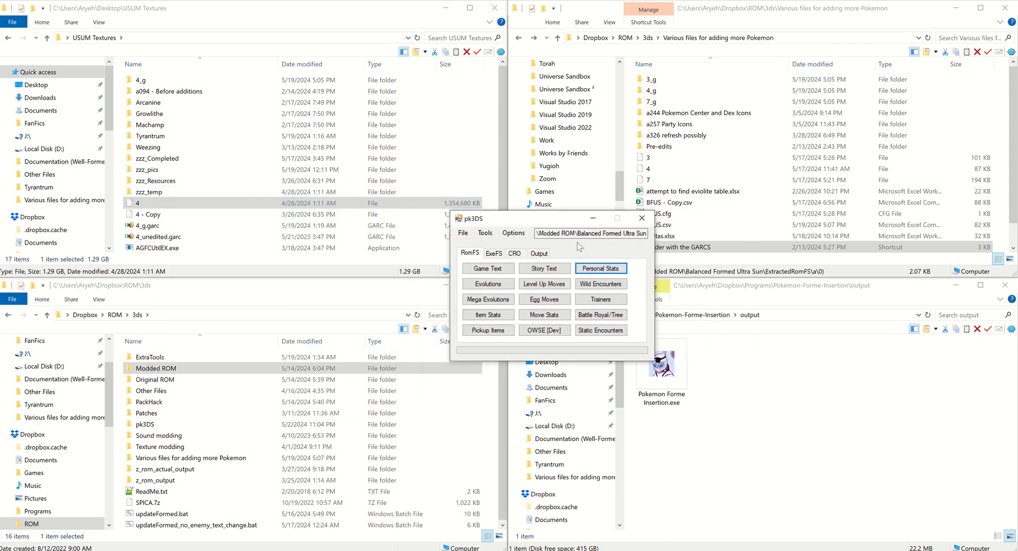
{"action": "left_click", "coordinate": [604, 249]}
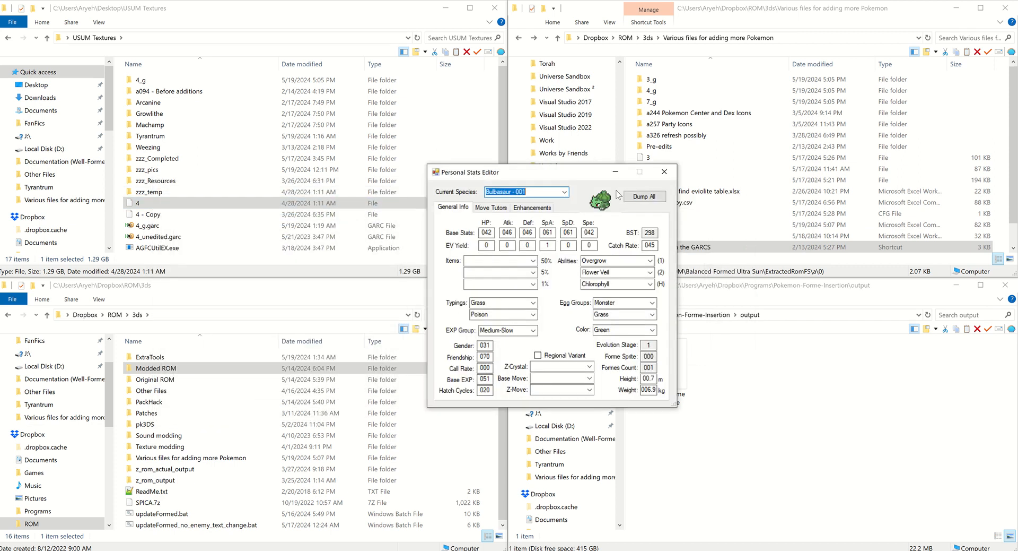
{"action": "left_click", "coordinate": [664, 171]}
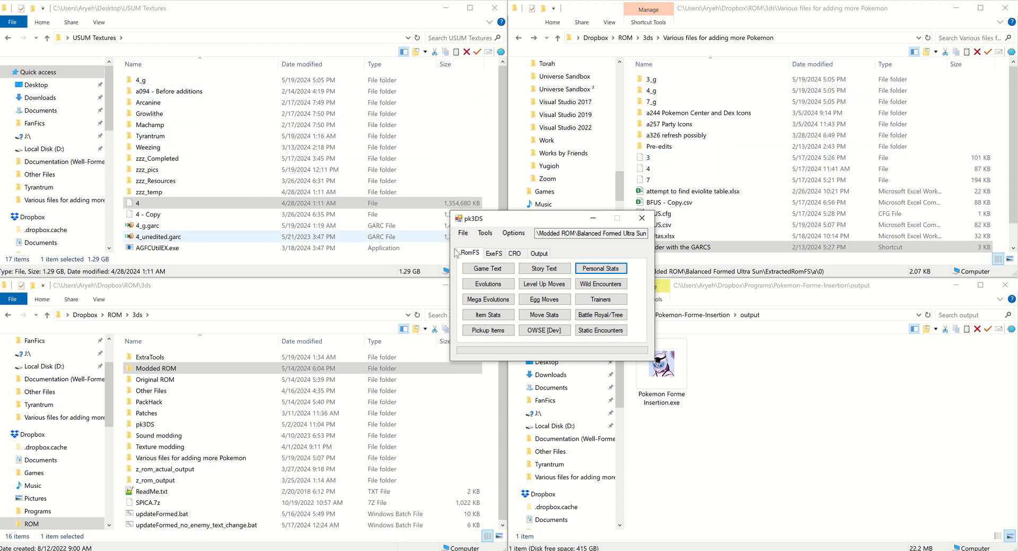
{"action": "mouse_move", "coordinate": [557, 214]}
{"action": "left_mouse_down"}
{"action": "mouse_move", "coordinate": [539, 255]}
{"action": "mouse_move", "coordinate": [561, 220]}
{"action": "left_mouse_up"}
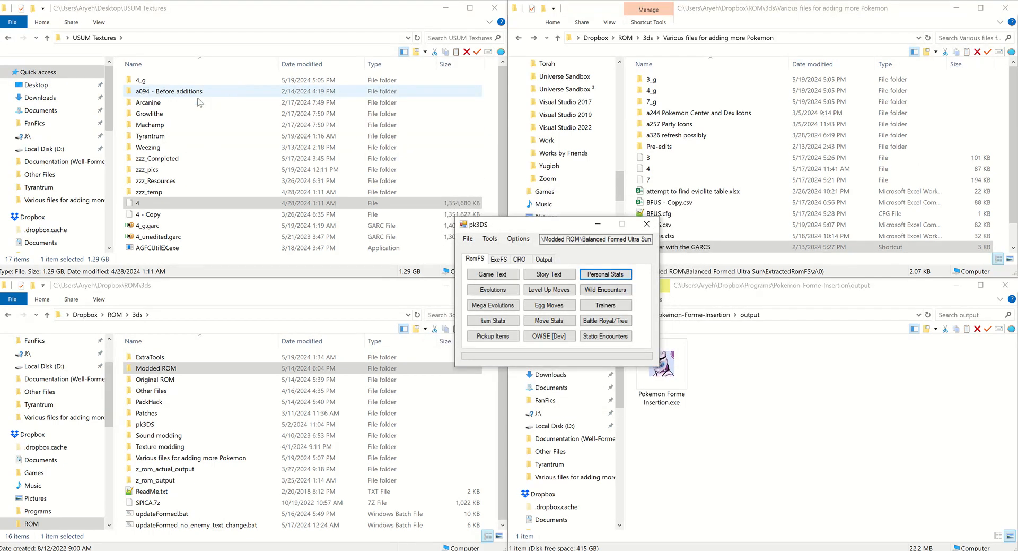
{"action": "left_click", "coordinate": [606, 275]}
{"action": "left_click", "coordinate": [570, 198]}
{"action": "left_click_drag", "start_coordinate": [569, 217], "coordinate": [569, 411]}
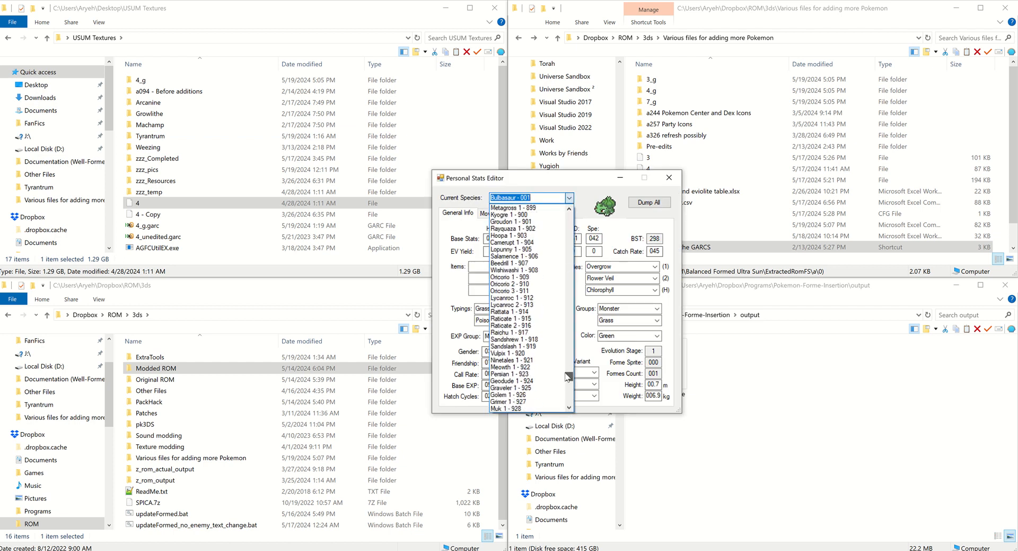
{"action": "left_click", "coordinate": [669, 177]}
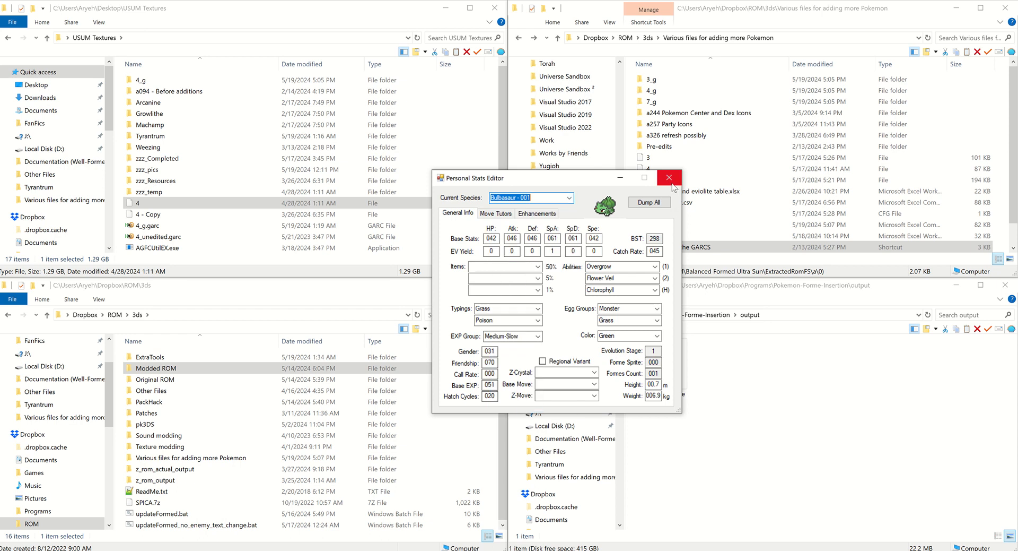
{"action": "left_click", "coordinate": [669, 179]}
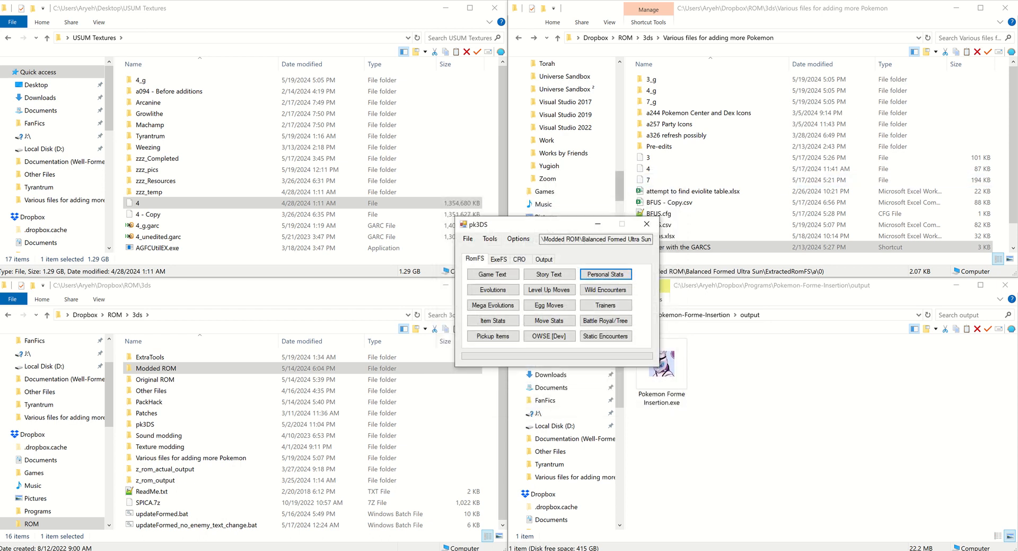
{"action": "left_click_drag", "start_coordinate": [568, 227], "coordinate": [485, 289]}
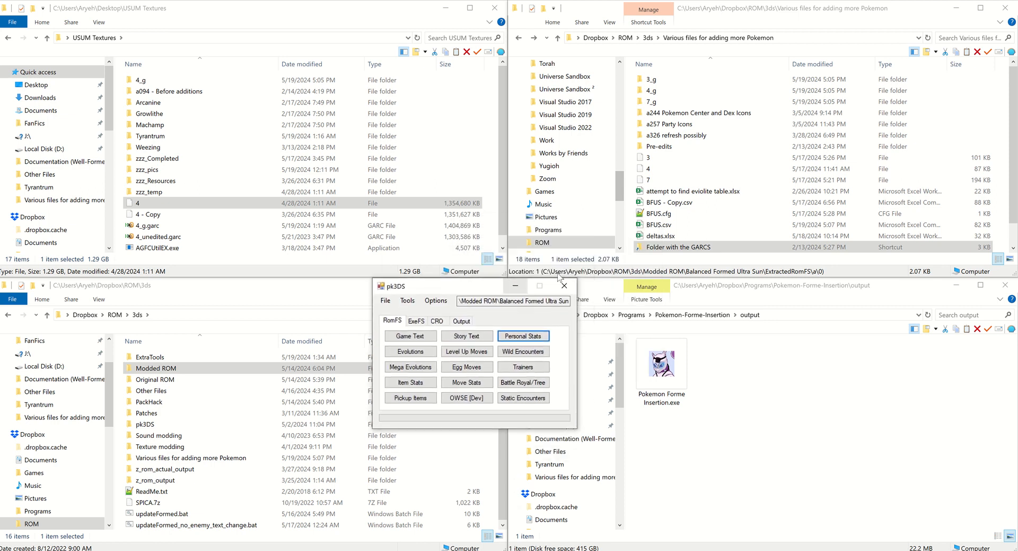
Replace the old BFUS - Copy.csv backup with a fresh copy of BFUS.csv in the same folder
{"action": "left_click", "coordinate": [706, 229]}
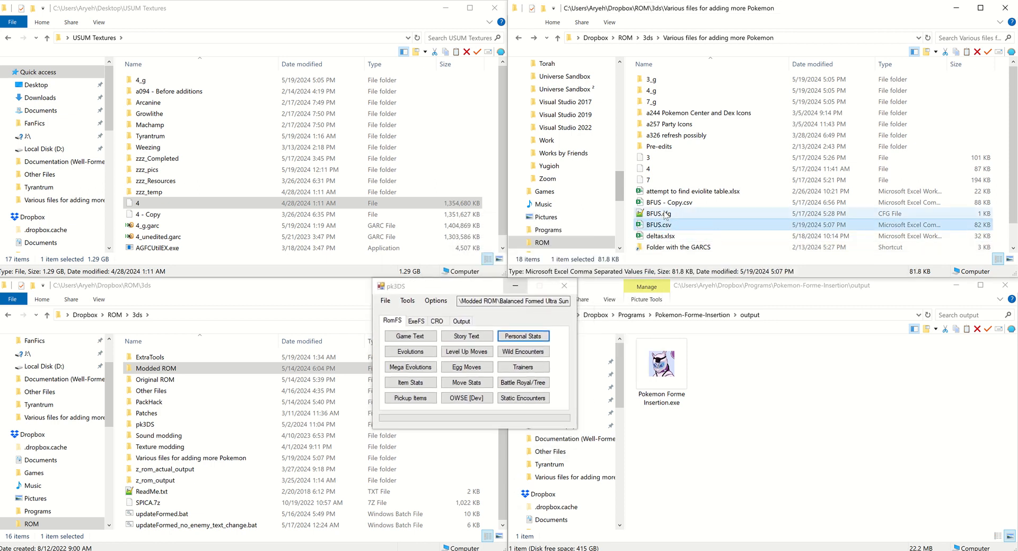
{"action": "left_click", "coordinate": [683, 210]}
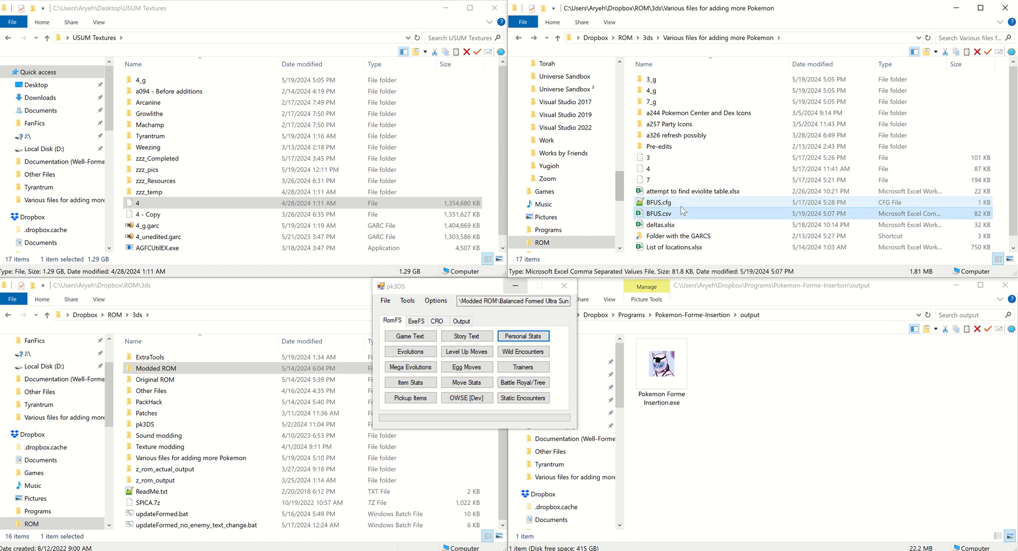
Try to rename BFUS - Copy.csv to BFUS.csv, cancel the rename, and delete and restore the backup copy
{"action": "key", "text": "F2"}
{"action": "key", "text": "Right"}
{"action": "key", "text": "ctrl+shift+Left"}
{"action": "key", "text": "ctrl+shift+Left"}
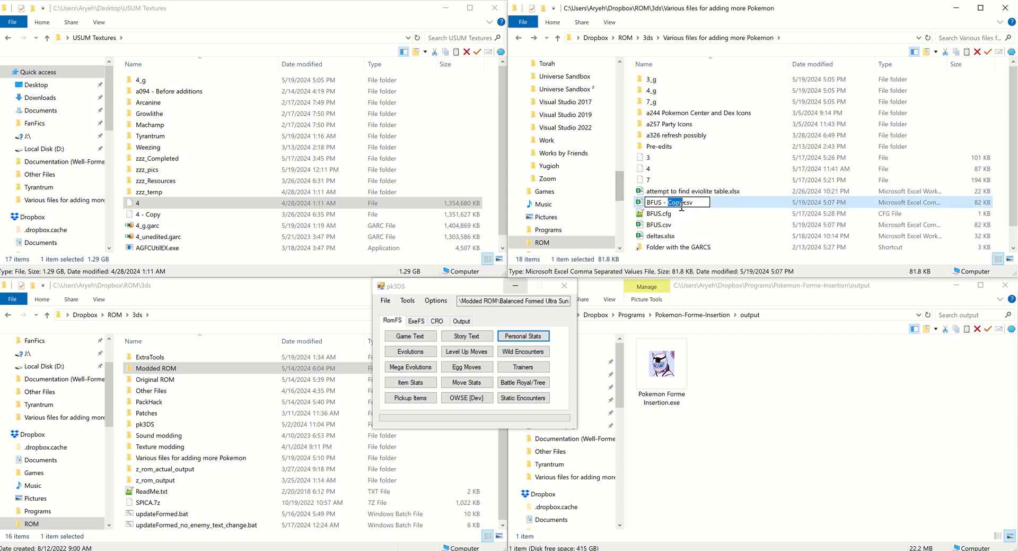
{"action": "key", "text": "shift+Left"}
{"action": "key", "text": "BackSpace"}
{"action": "key", "text": "Return"}
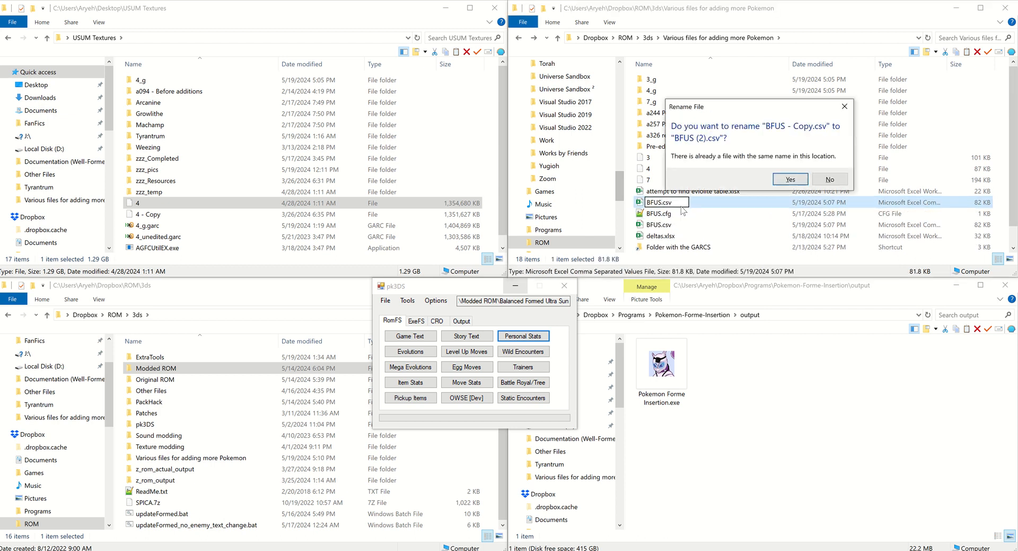
{"action": "key", "text": "Escape"}
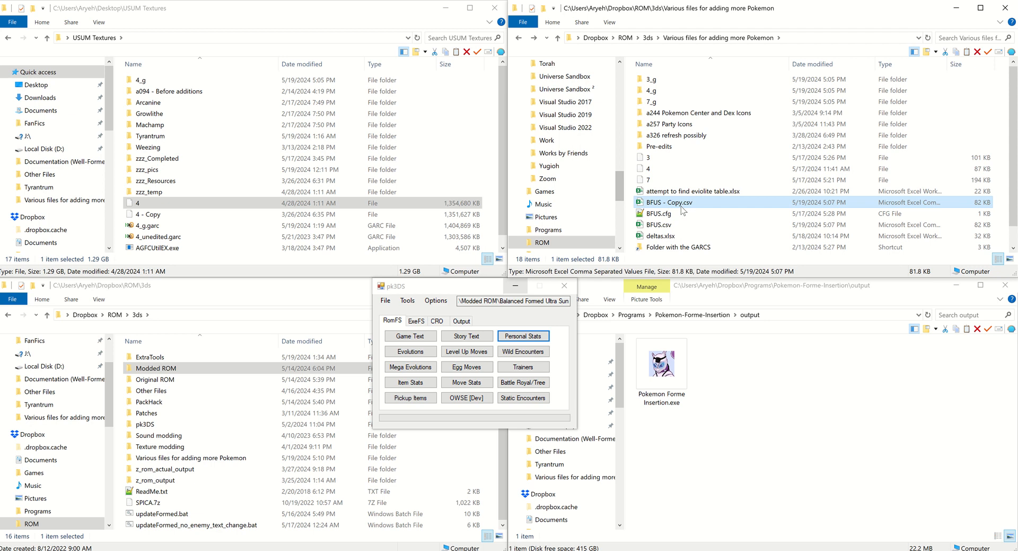
{"action": "key", "text": "Delete"}
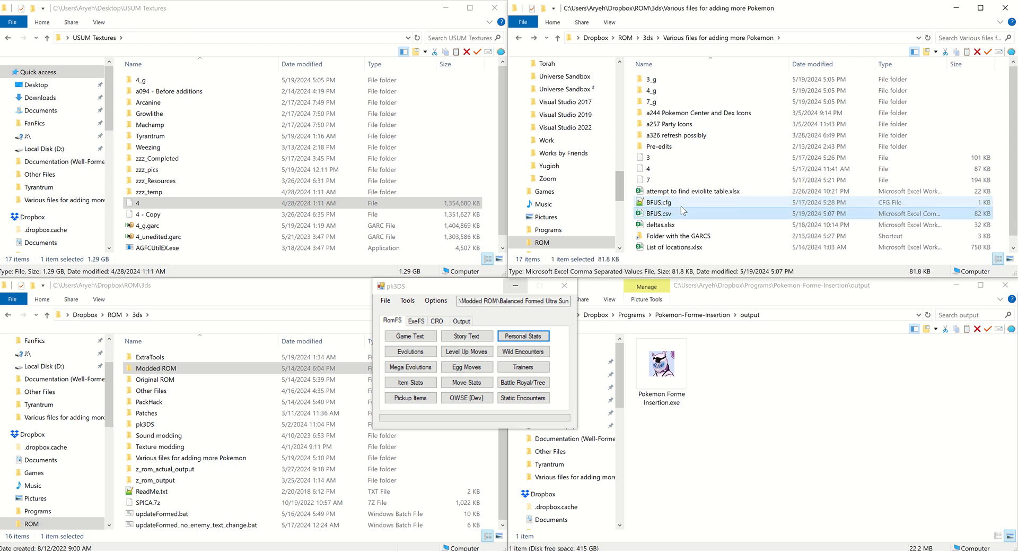
{"action": "key", "text": "ctrl+z"}
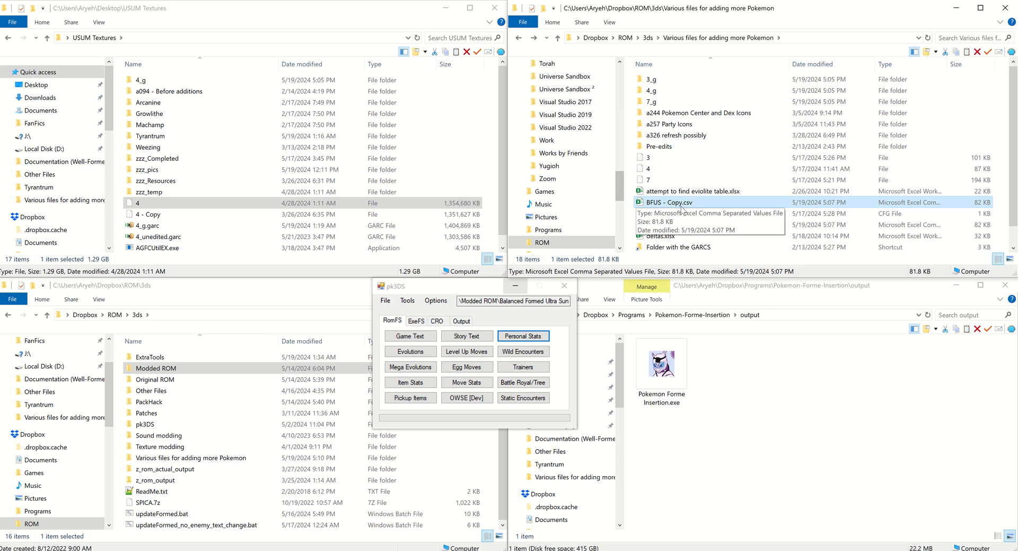
Bring the main pk3DS window back to the front, clear of the lower file windows
{"action": "left_click", "coordinate": [260, 550]}
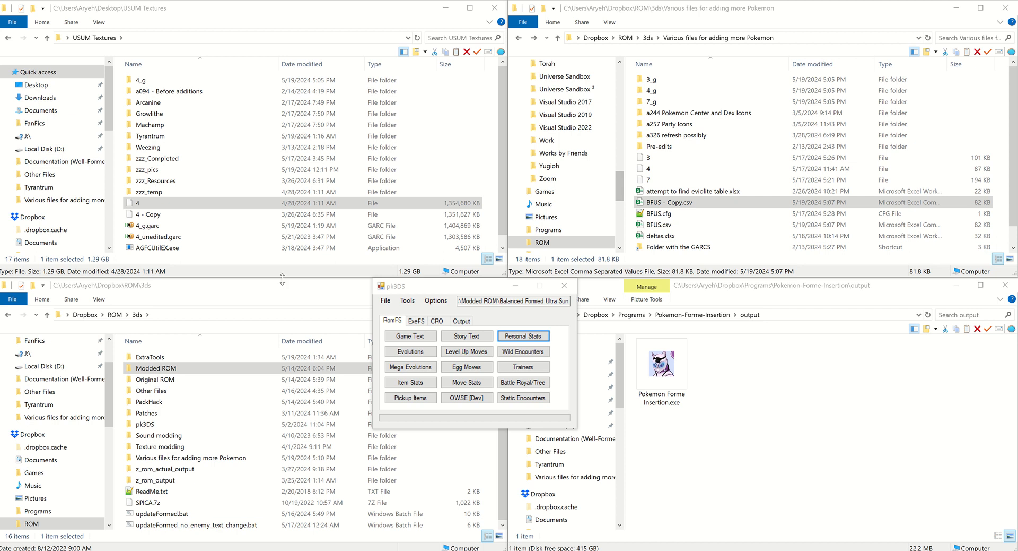
{"action": "left_click", "coordinate": [291, 295]}
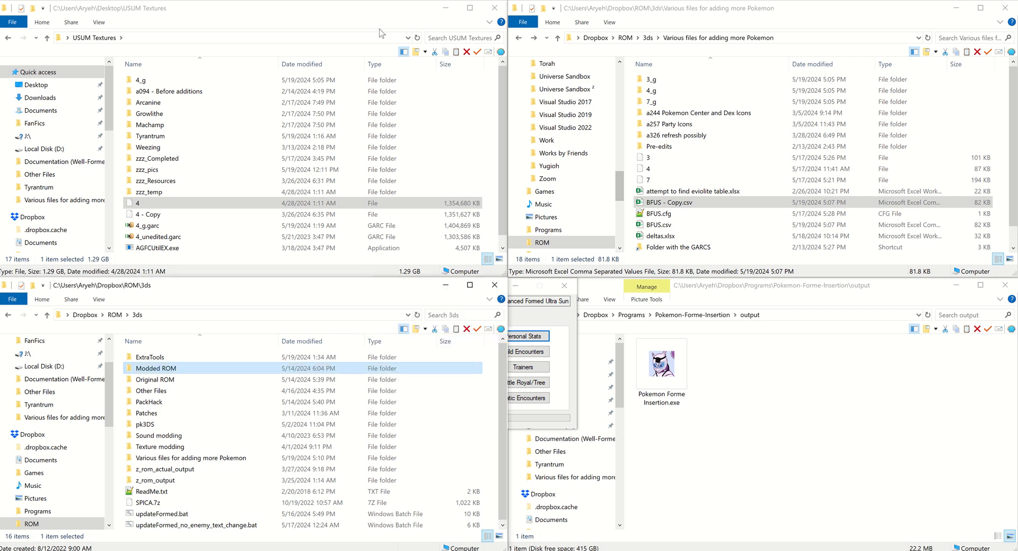
{"action": "left_click", "coordinate": [535, 319]}
{"action": "left_click_drag", "start_coordinate": [492, 291], "coordinate": [507, 247]}
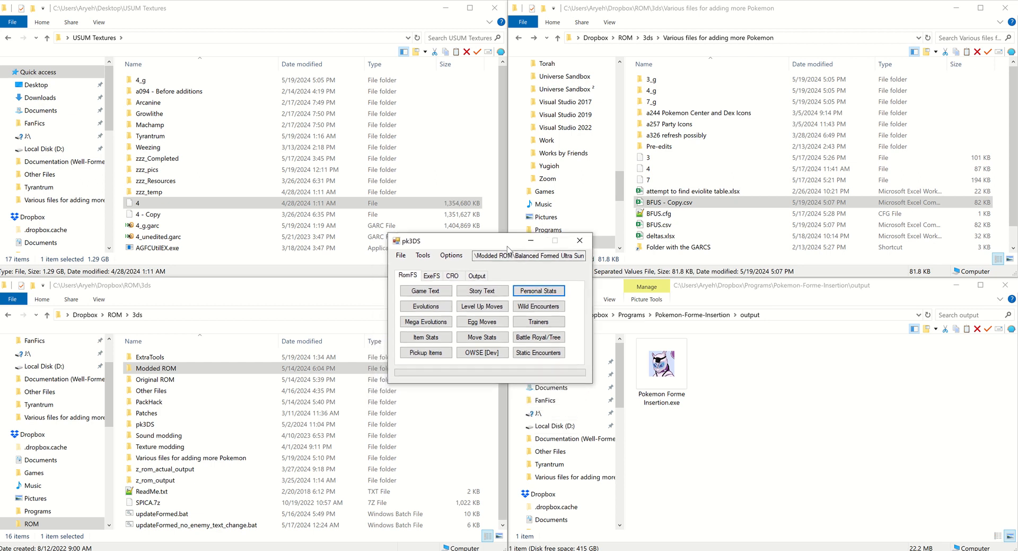